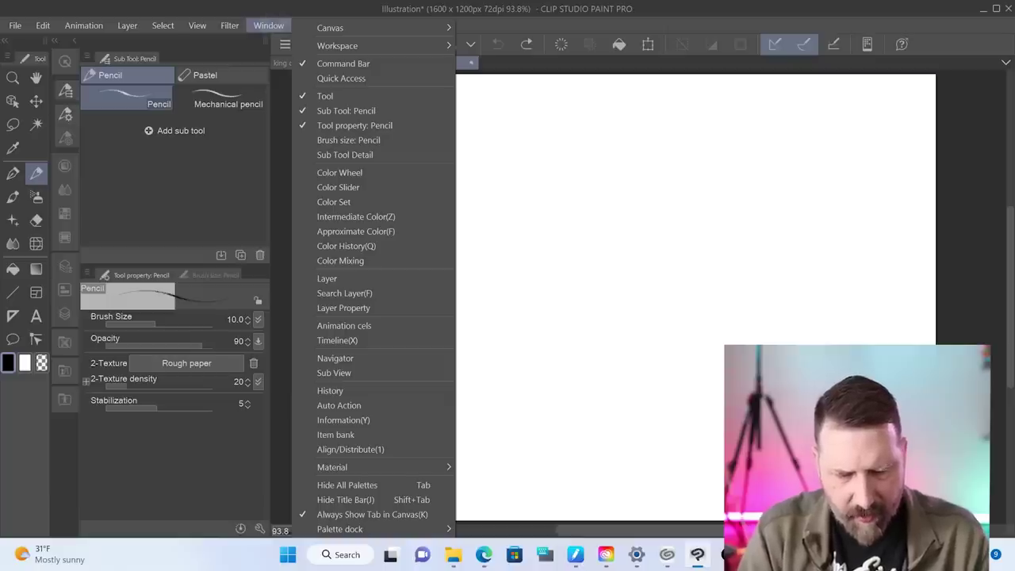
# Place the Sharp realistic 3D head material on the canvas and rotate it to a three-quarter view.
pyautogui.moveTo(341, 467)
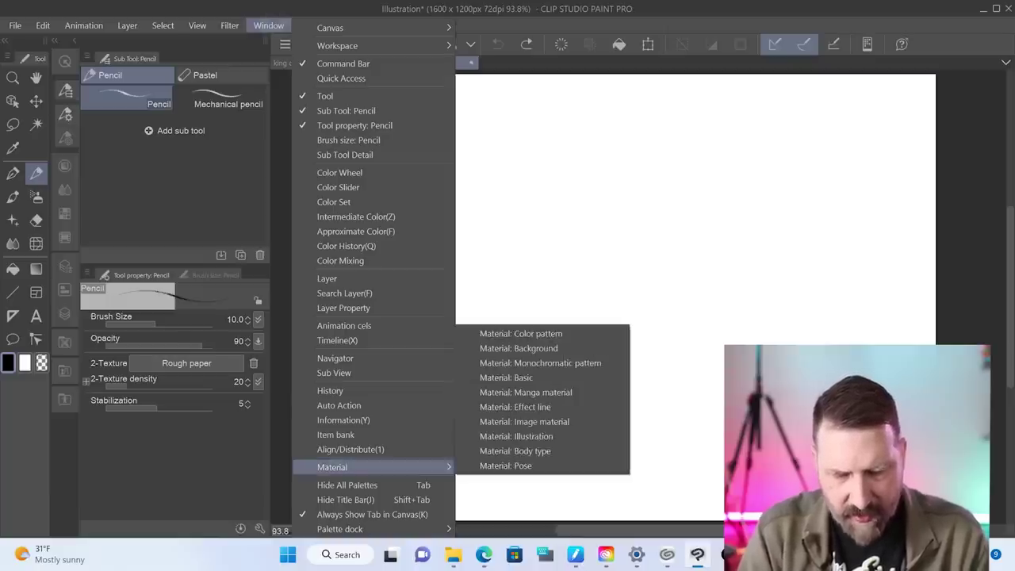
pyautogui.click(501, 466)
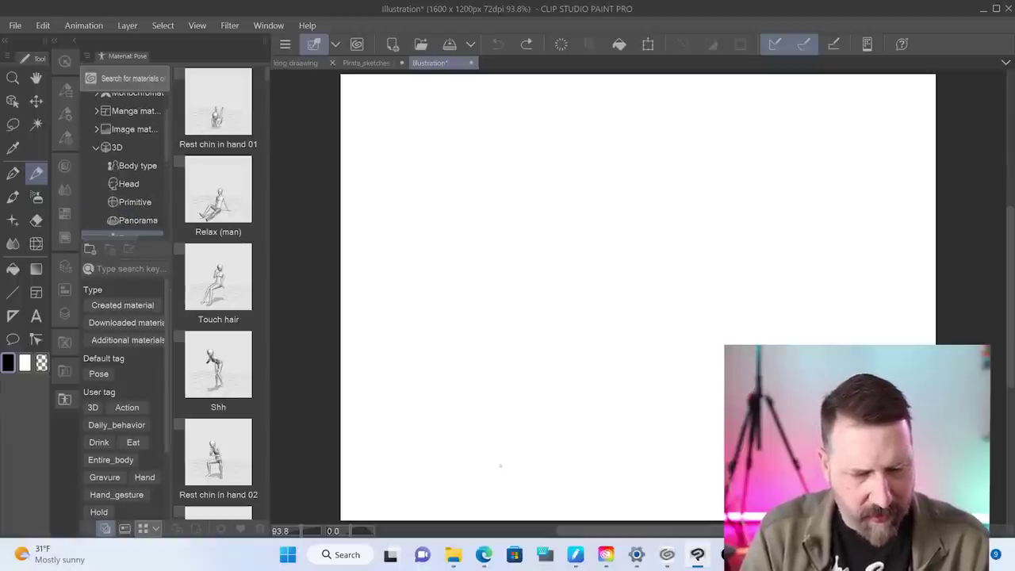
pyautogui.click(129, 184)
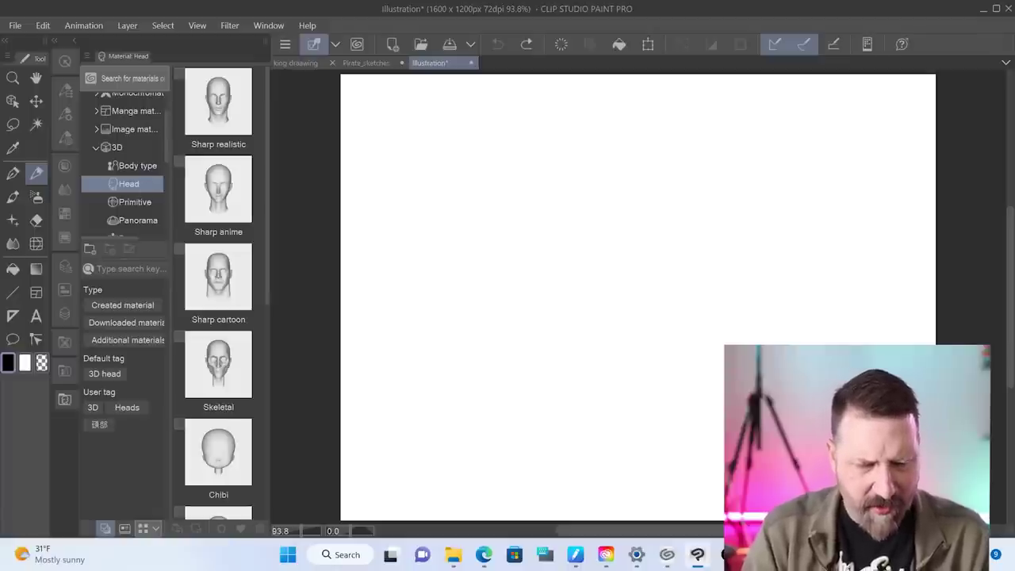
pyautogui.moveTo(219, 101); pyautogui.dragTo(641, 281)
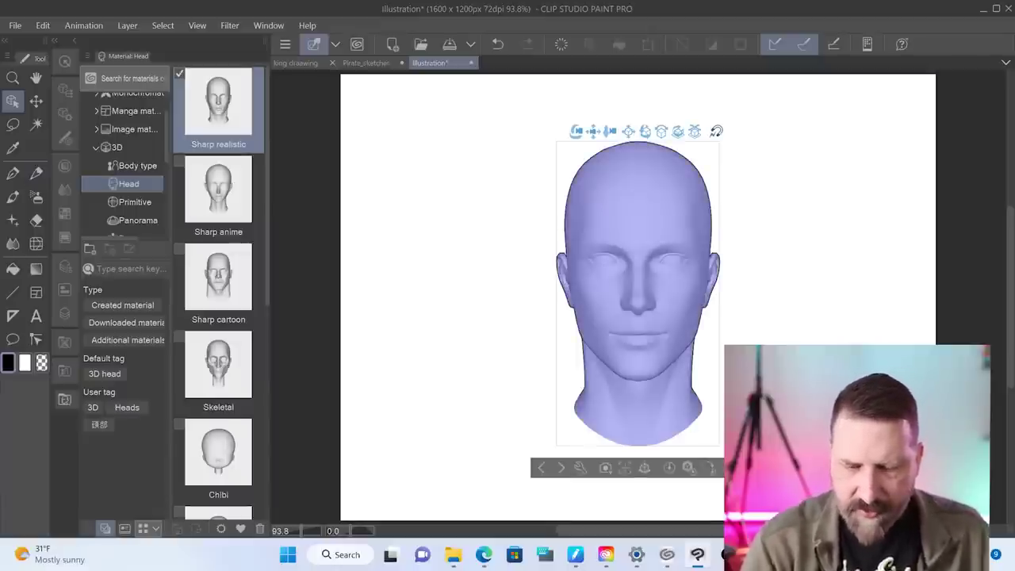
pyautogui.moveTo(645, 132); pyautogui.dragTo(692, 154)
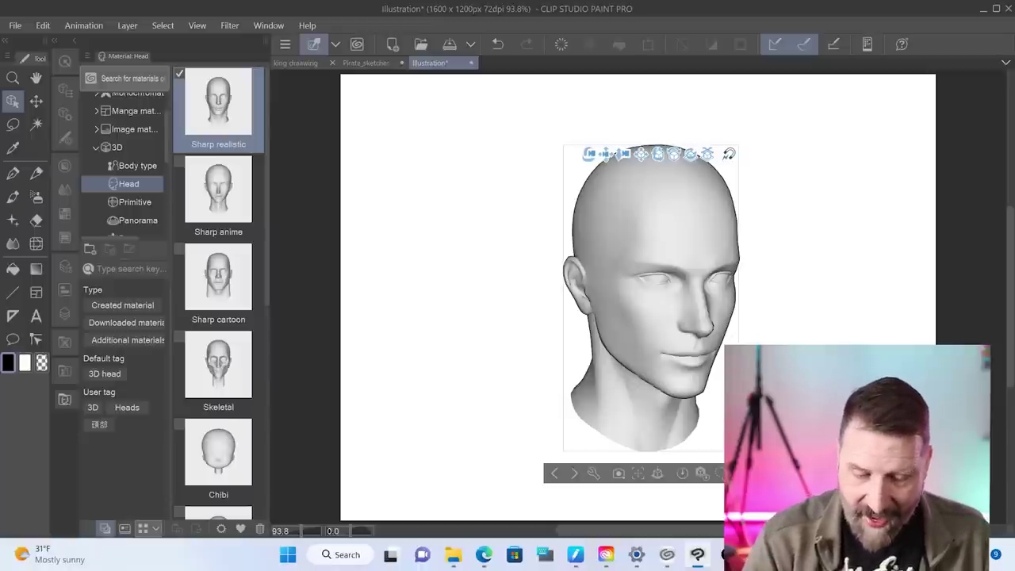
# Open the head model's facial feature settings and raise the height of the head area to 29.
pyautogui.click(594, 473)
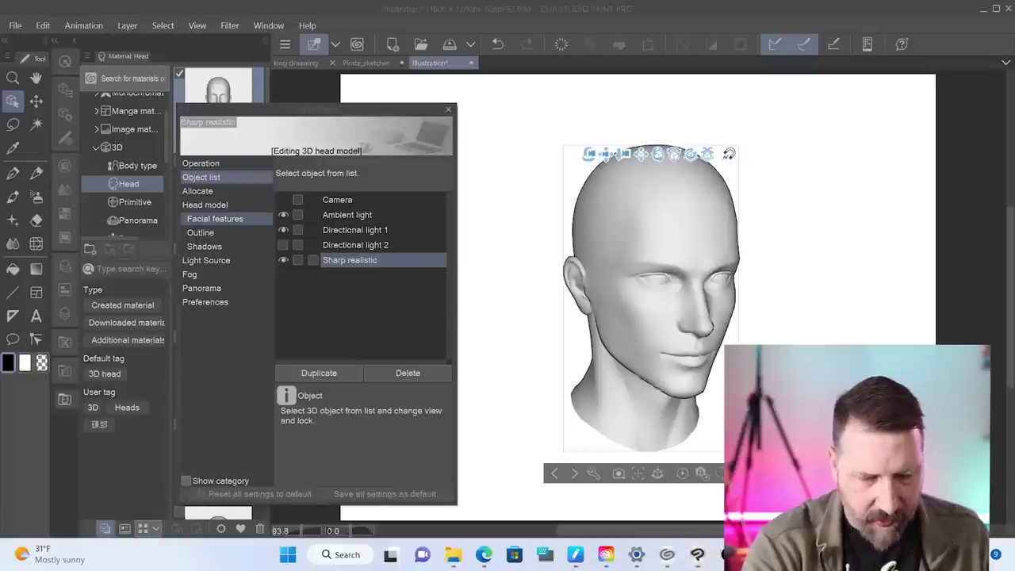
pyautogui.click(215, 218)
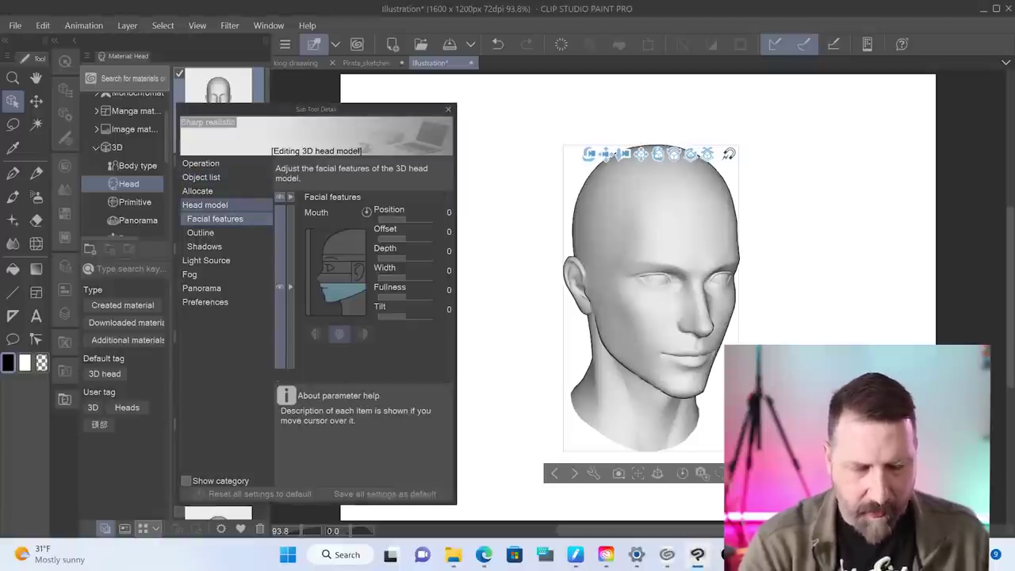
pyautogui.click(345, 242)
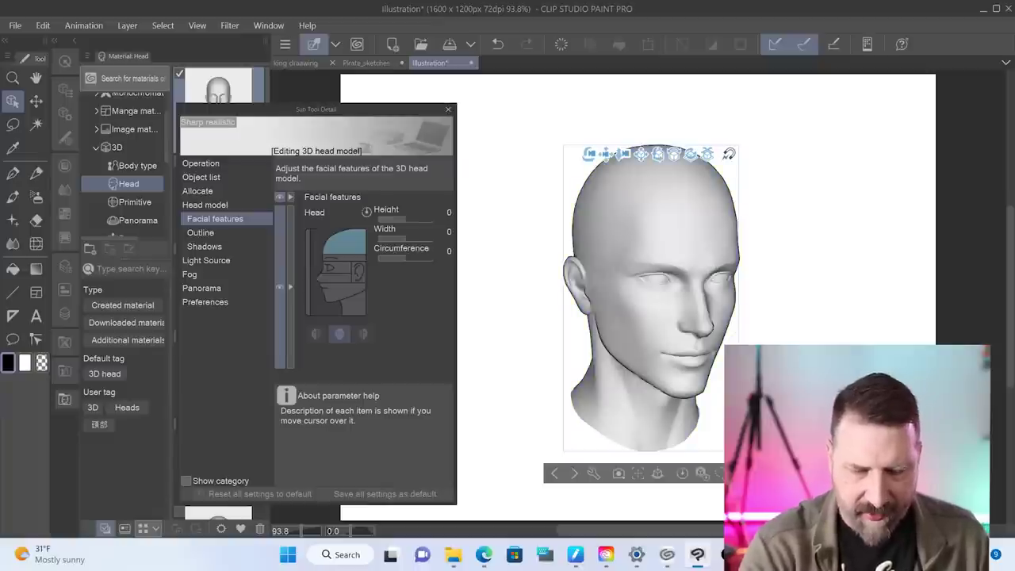
pyautogui.moveTo(405, 219)
pyautogui.mouseDown()
pyautogui.moveTo(434, 219)
pyautogui.moveTo(383, 214)
pyautogui.moveTo(420, 214)
pyautogui.mouseUp()
pyautogui.hotkey('ctrl', 'z')
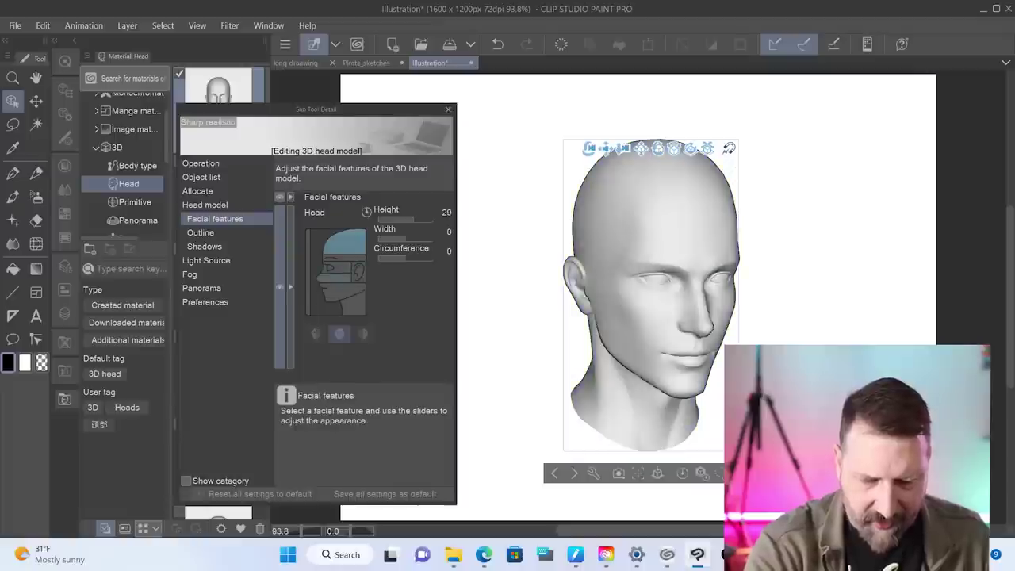
# Set the nose's position, width, height and tip tilt to 100, its angle to -1 and its bridge depth to -100.
pyautogui.click(335, 276)
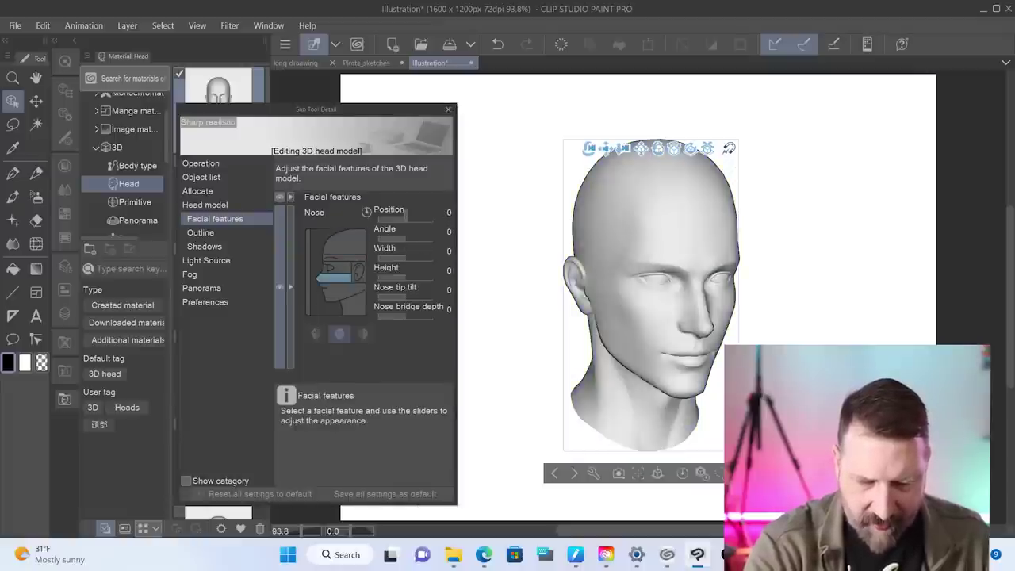
pyautogui.moveTo(407, 216); pyautogui.dragTo(435, 215)
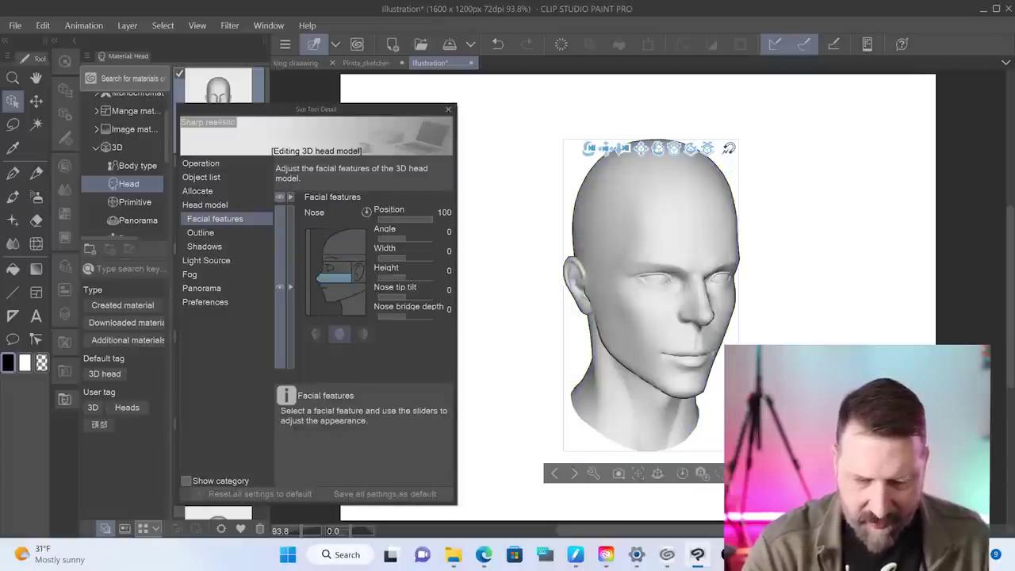
pyautogui.moveTo(406, 233); pyautogui.dragTo(377, 315)
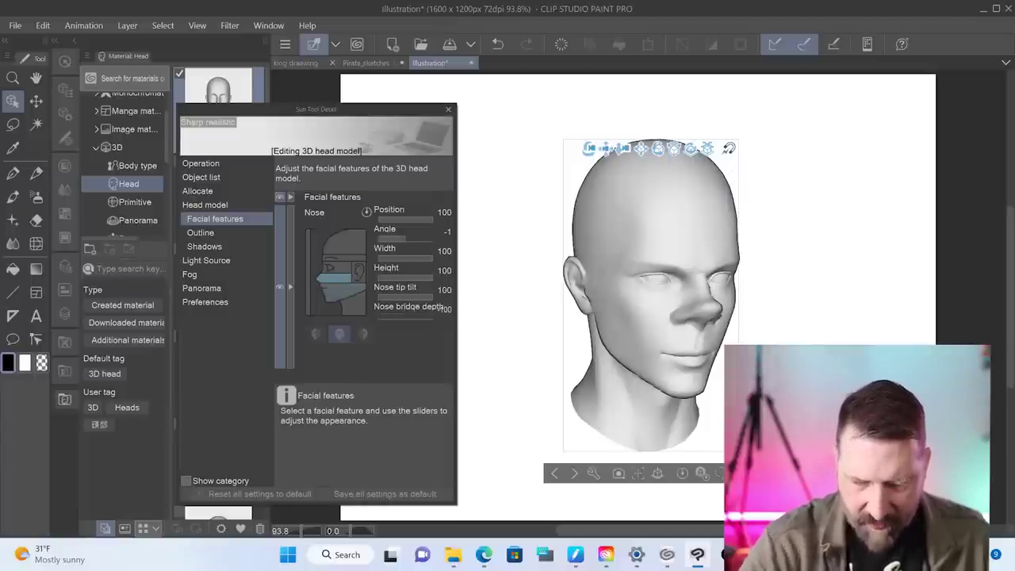
# Set the mouth's position to 100 and close the head's detail settings.
pyautogui.click(343, 294)
pyautogui.moveTo(406, 219); pyautogui.dragTo(435, 219)
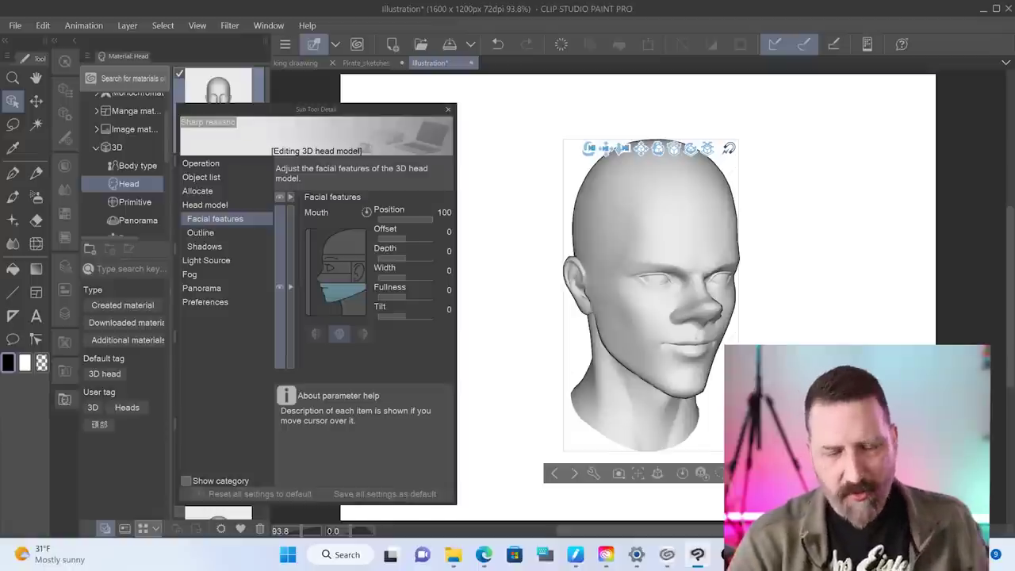
pyautogui.click(448, 110)
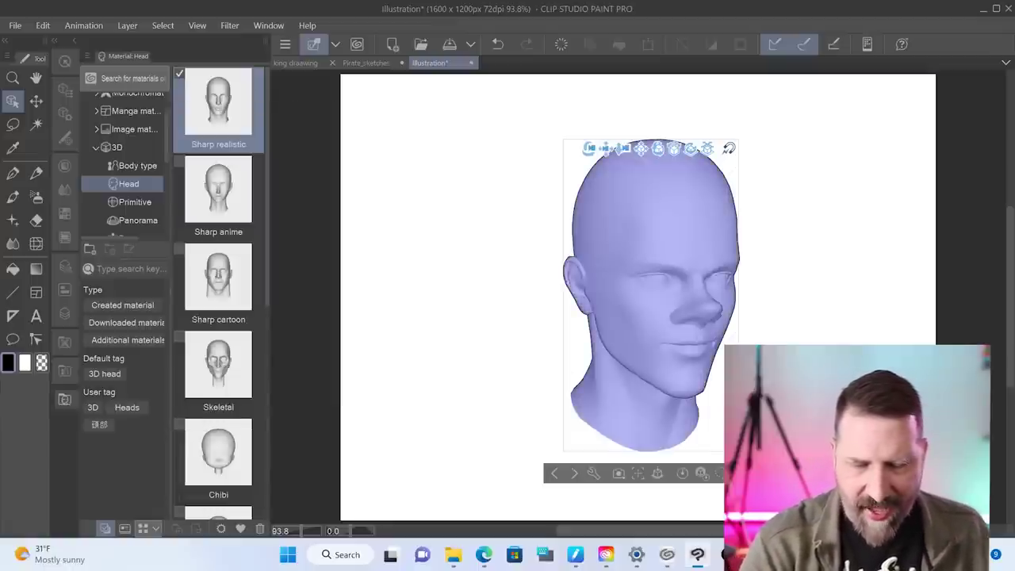
# Delete the Sharp realistic head layer.
pyautogui.click(64, 313)
pyautogui.click(259, 283)
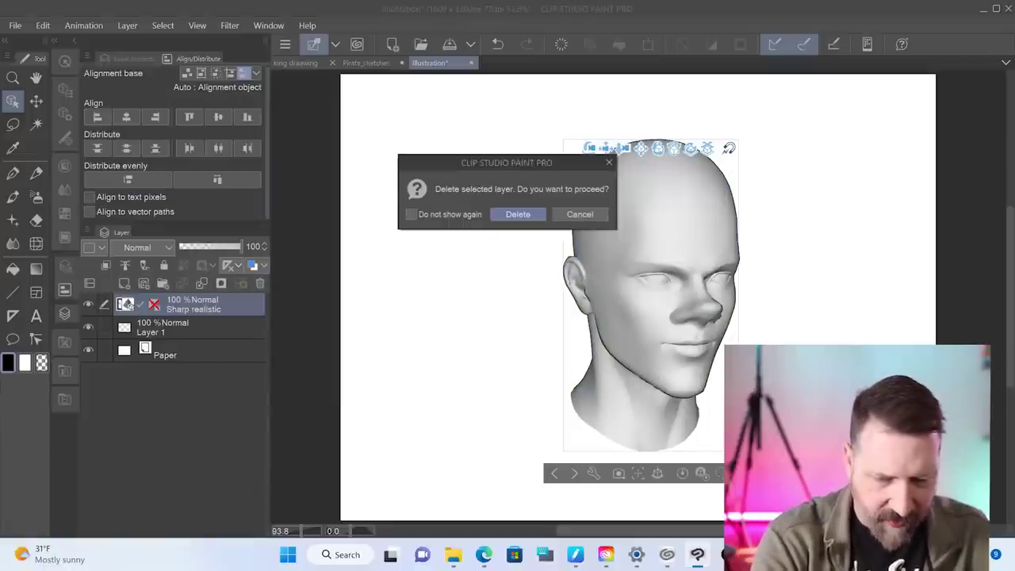
pyautogui.press('Return')
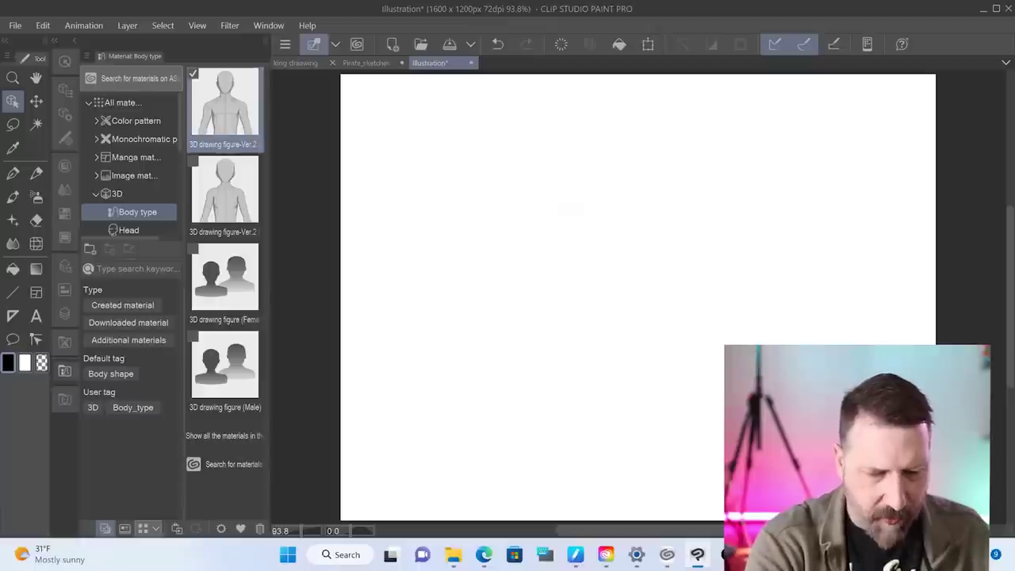
# Place the first 3D drawing figure-Ver.2 on the canvas and pose one arm with a bent elbow and the hand held out from the waist.
pyautogui.moveTo(225, 103)
pyautogui.mouseDown()
pyautogui.moveTo(437, 162)
pyautogui.moveTo(675, 260)
pyautogui.moveTo(658, 290)
pyautogui.mouseUp()
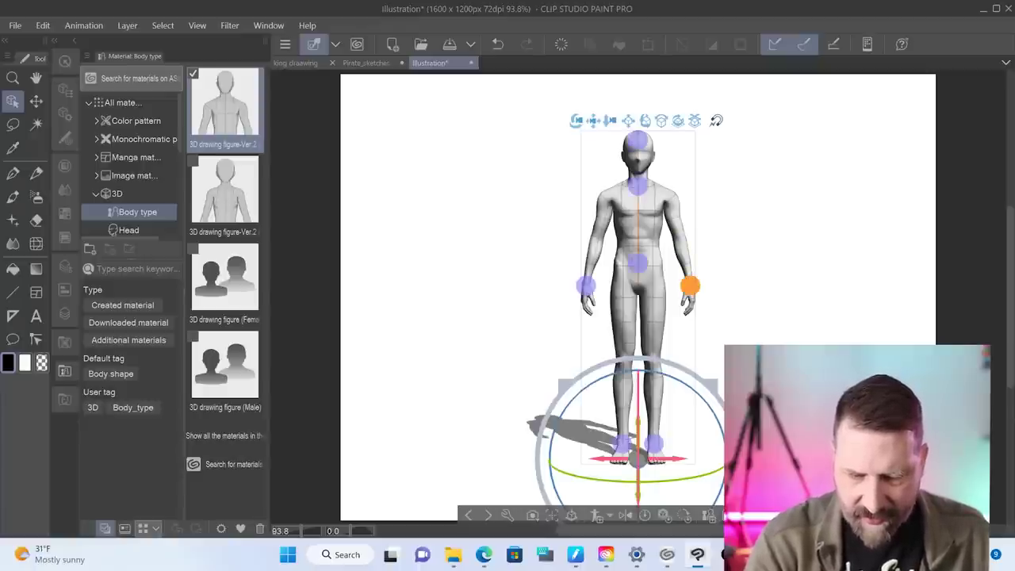
pyautogui.moveTo(691, 285); pyautogui.dragTo(683, 238)
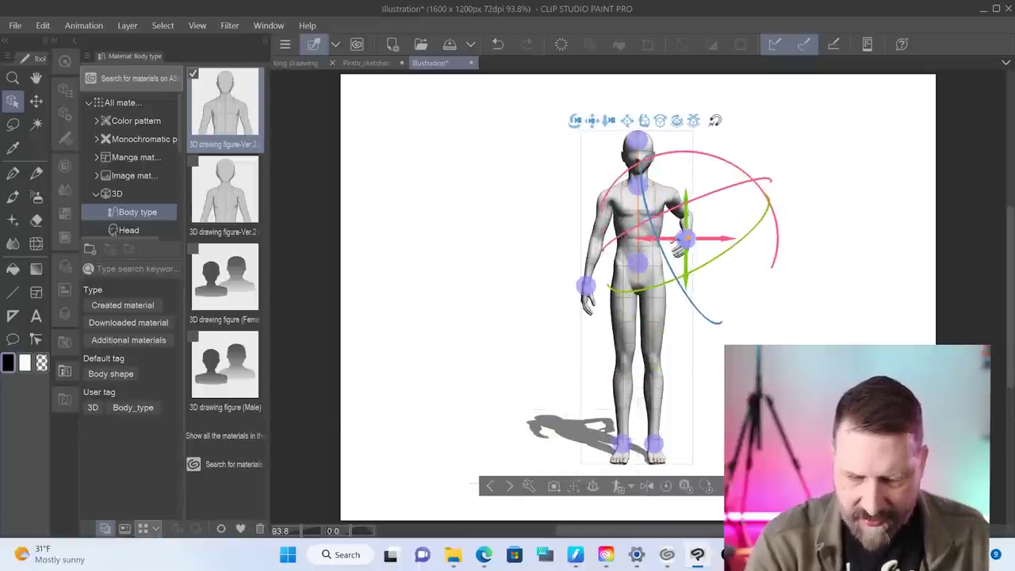
pyautogui.hotkey('ctrl', 'z')
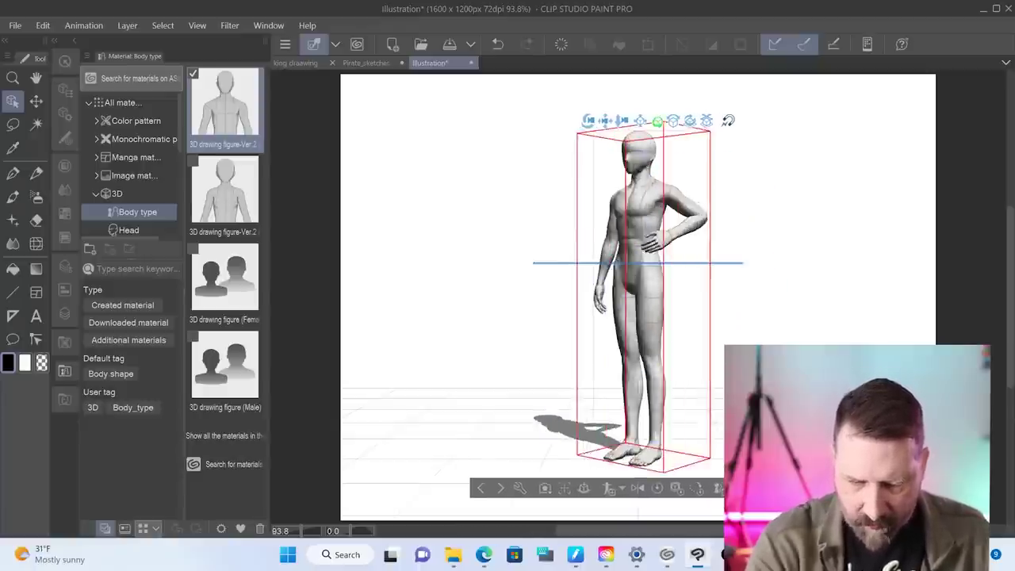
pyautogui.moveTo(658, 122)
pyautogui.mouseDown()
pyautogui.moveTo(638, 121)
pyautogui.moveTo(663, 121)
pyautogui.mouseUp()
pyautogui.scroll(2, 670, 247)
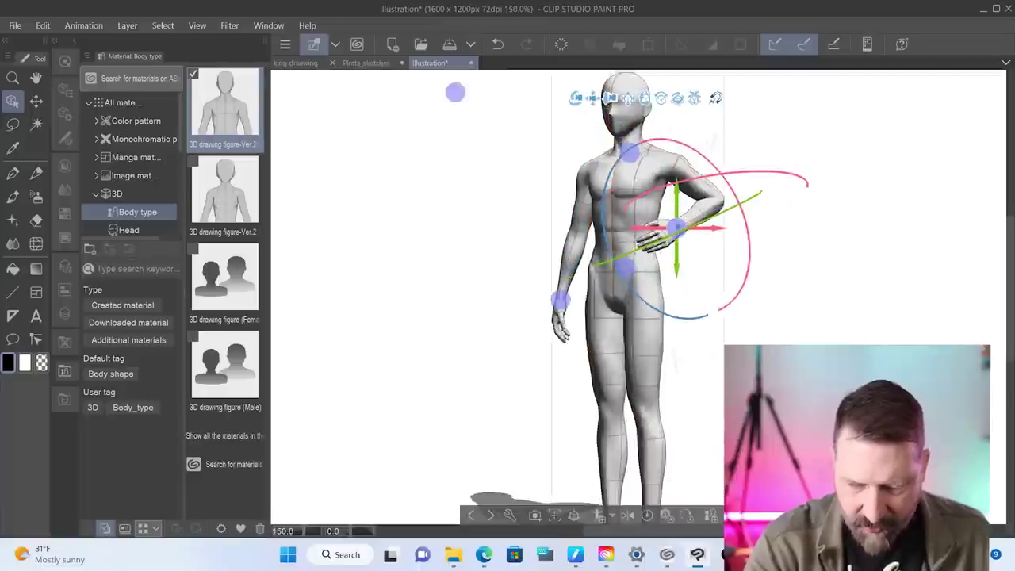
pyautogui.scroll(4, 643, 220)
pyautogui.moveTo(719, 239); pyautogui.dragTo(799, 239)
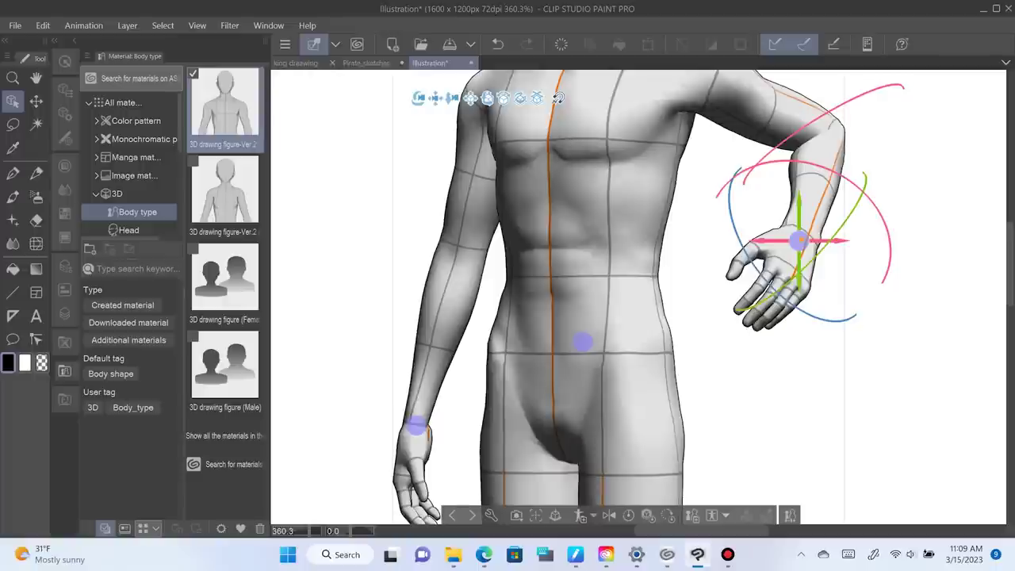
# Start the Hand Scanner (Camera) for the posed figure.
pyautogui.click(790, 516)
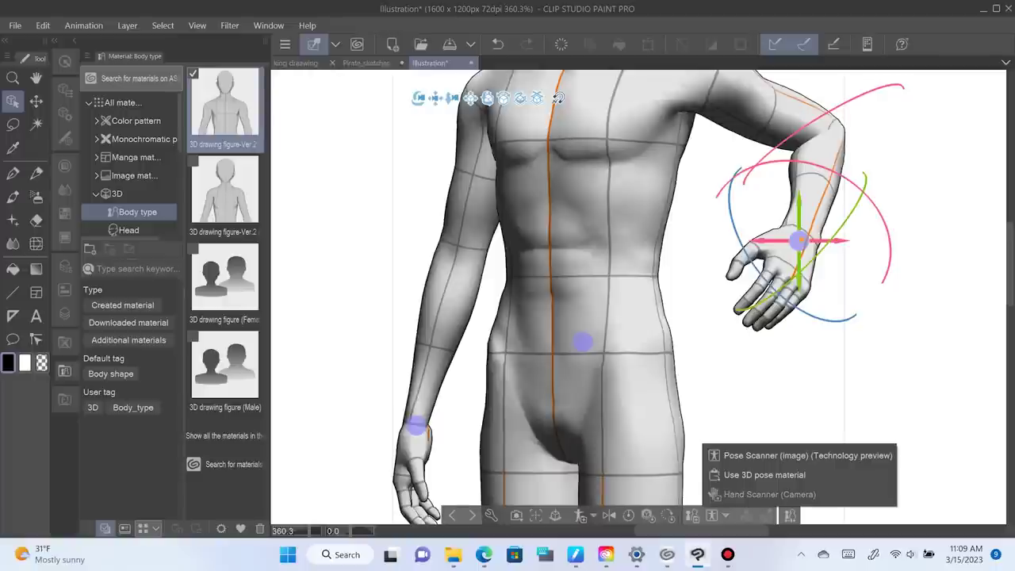
pyautogui.click(770, 495)
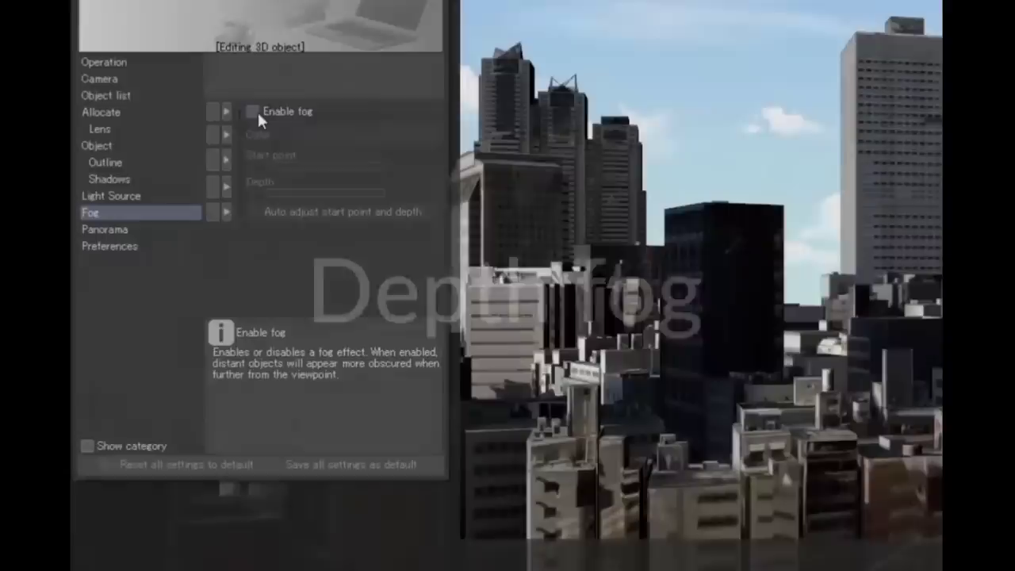
# Enable fog for the 3D city scene.
pyautogui.click(252, 112)
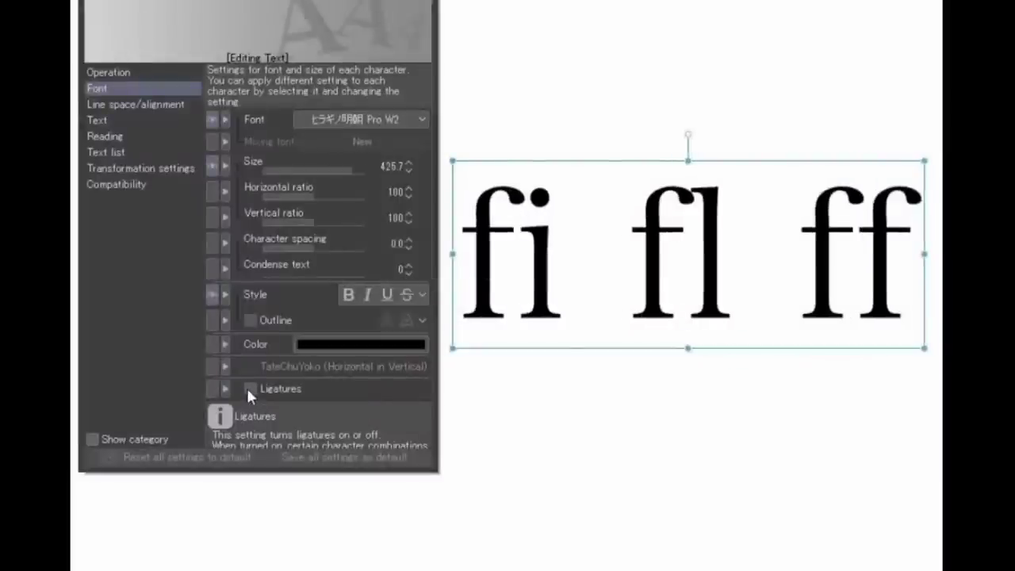
pyautogui.click(251, 389)
pyautogui.click(251, 388)
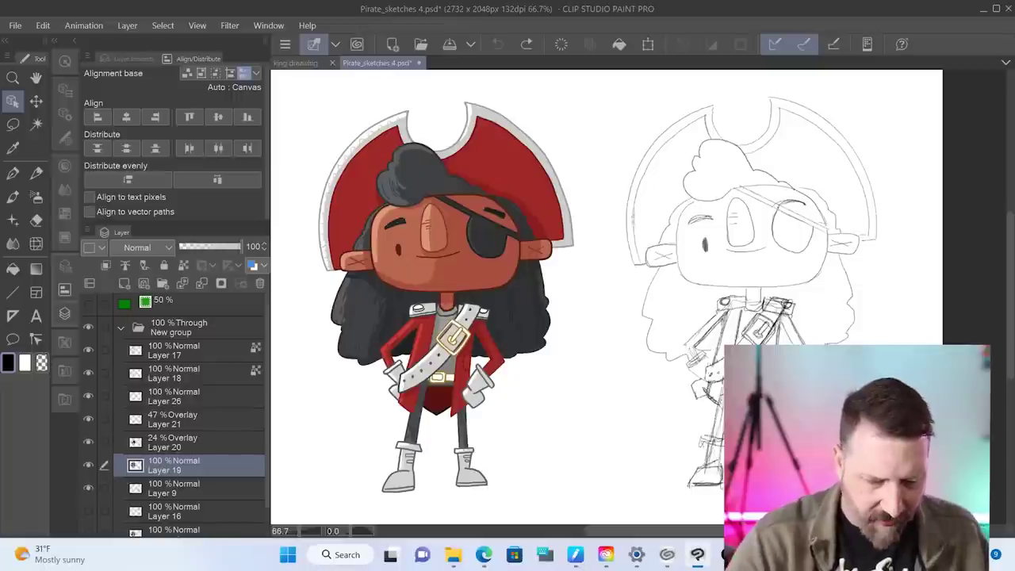
# Hide Layer 18, Layer 26 and the overlay Layers 21 and 20 of the pirate drawing, keeping the line art on Layer 17 visible.
pyautogui.scroll(3, 498, 297)
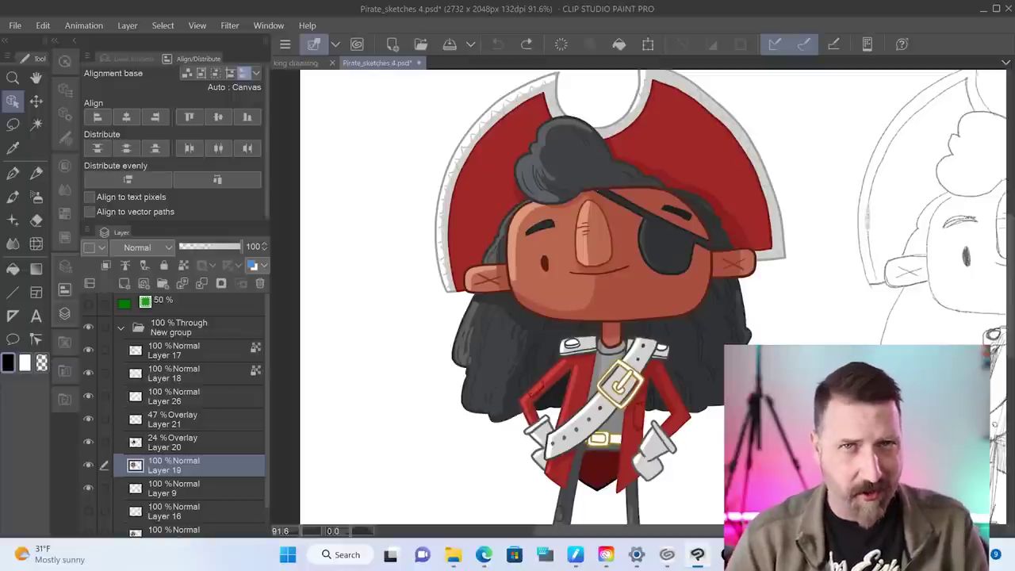
pyautogui.click(88, 349)
pyautogui.click(88, 373)
pyautogui.click(88, 396)
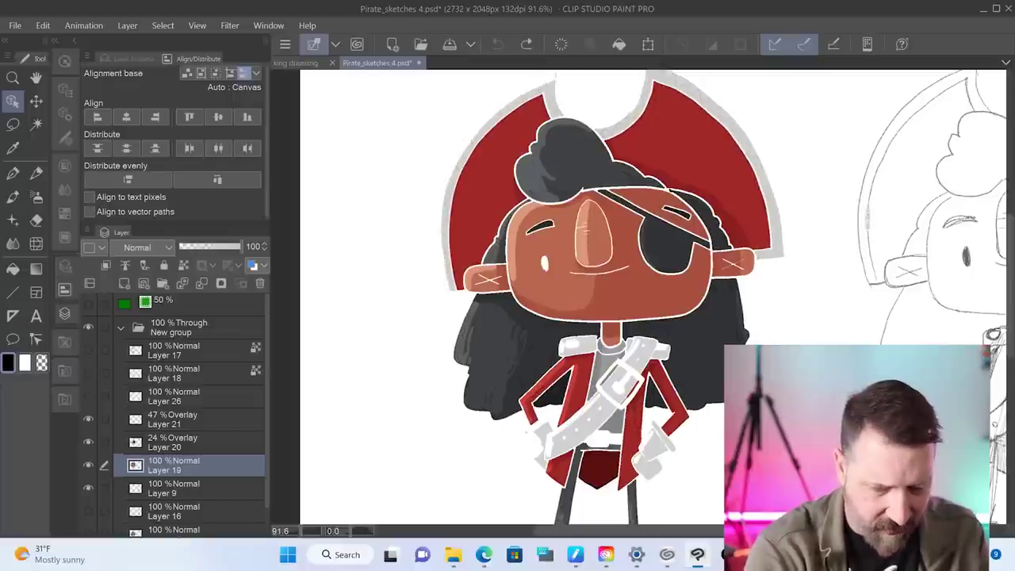
pyautogui.click(88, 419)
pyautogui.click(88, 441)
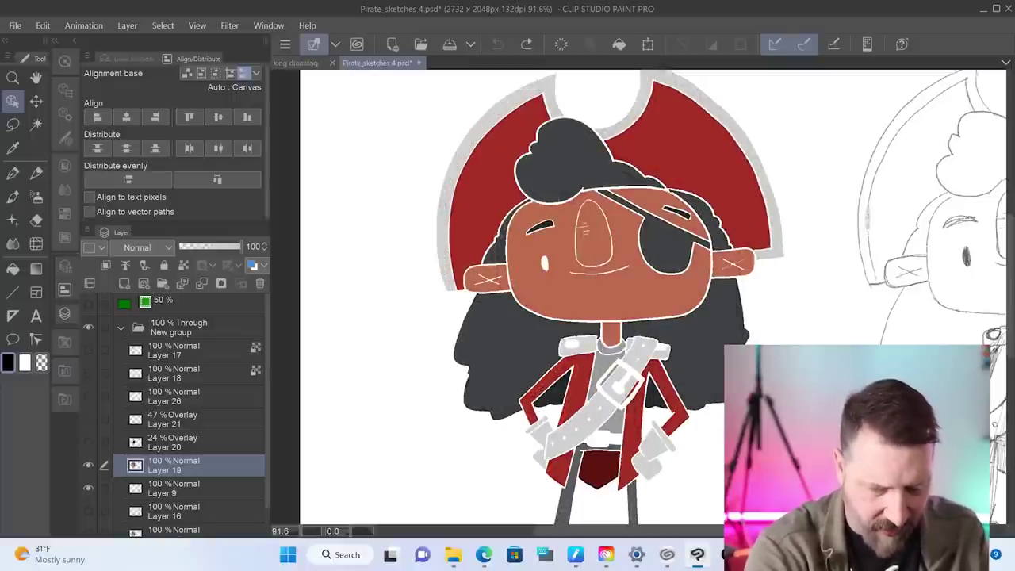
pyautogui.click(88, 349)
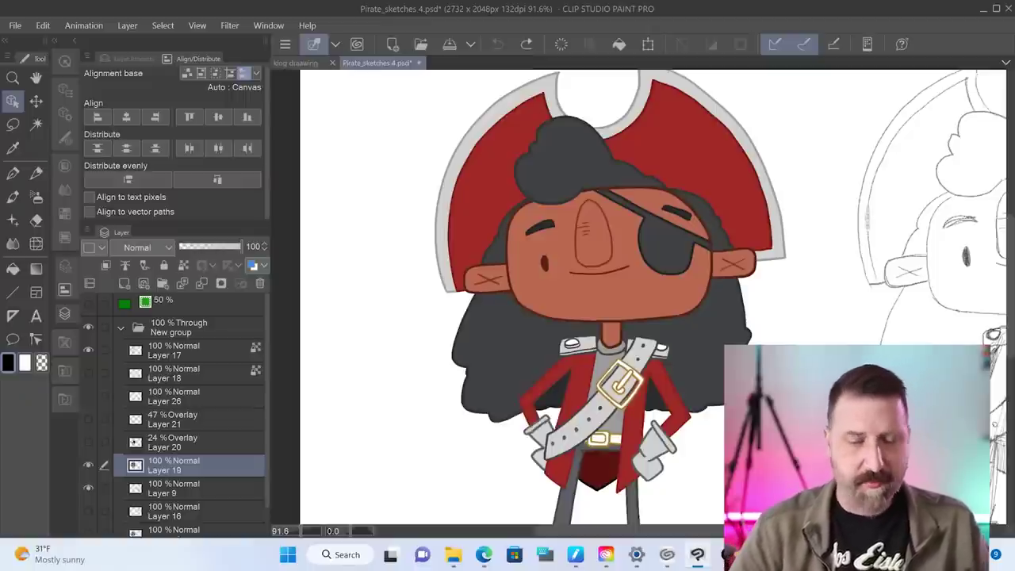
# Check the flat colors on Layer 19, open Shading Assist for that layer and choose the Standard preset.
pyautogui.scroll(-1, 639, 297)
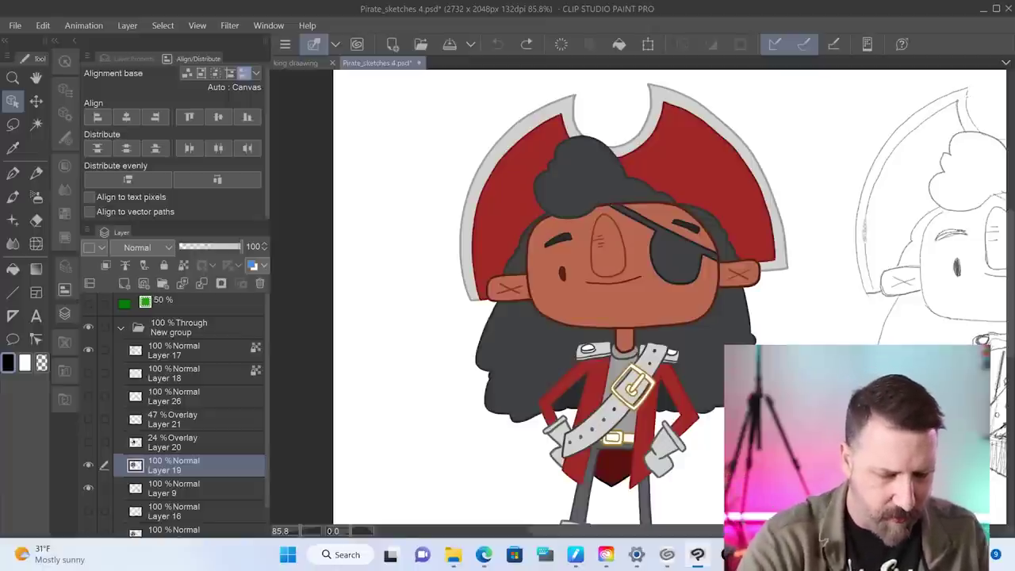
pyautogui.click(88, 466)
pyautogui.click(88, 466)
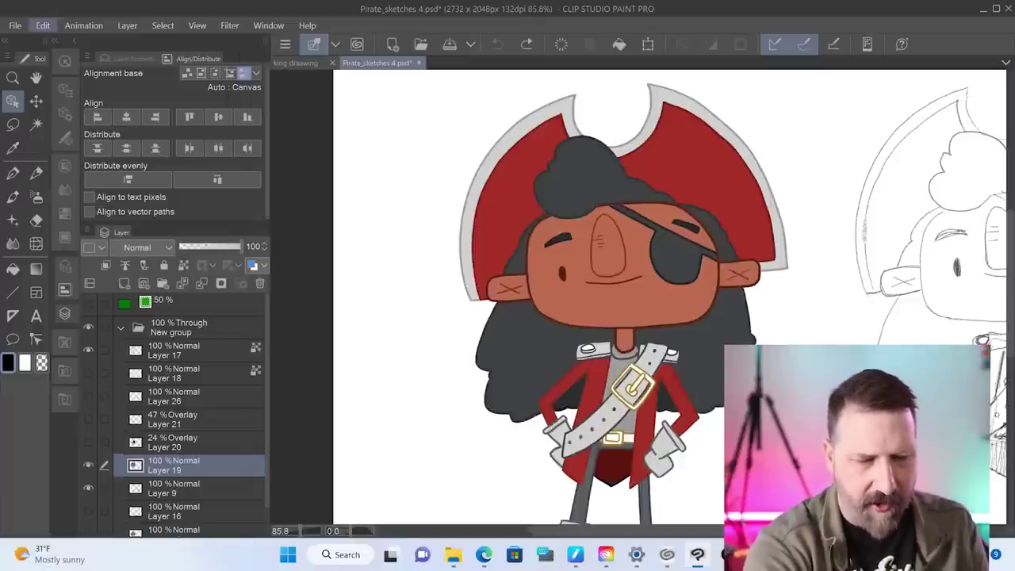
pyautogui.click(43, 25)
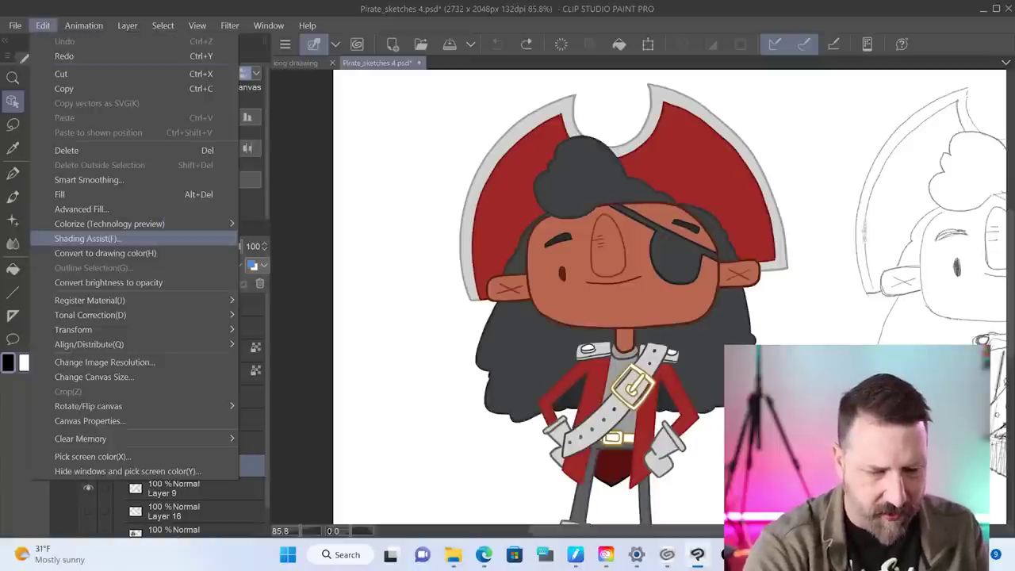
pyautogui.click(88, 239)
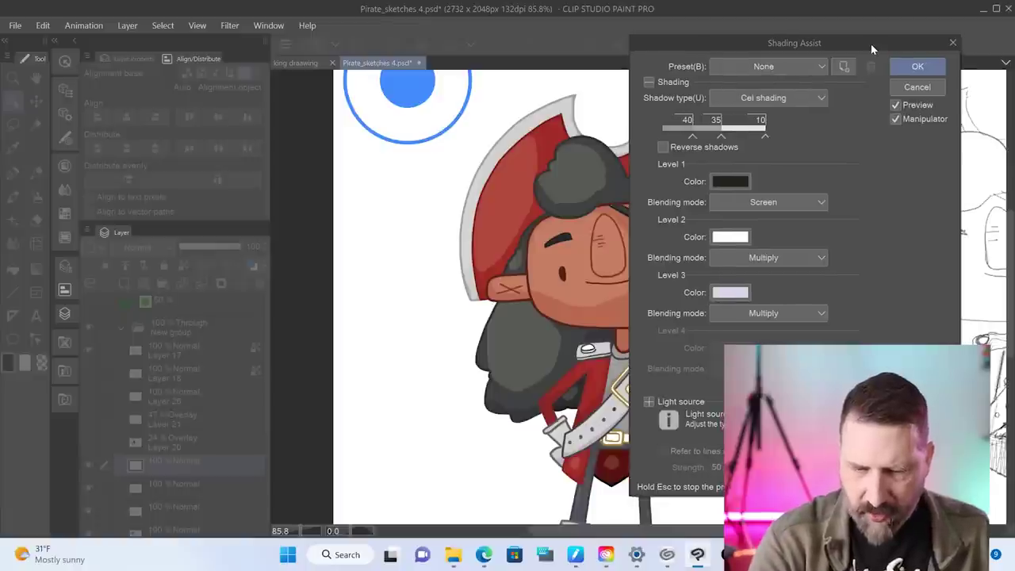
pyautogui.moveTo(875, 39)
pyautogui.mouseDown()
pyautogui.moveTo(596, 96)
pyautogui.moveTo(333, 49)
pyautogui.moveTo(313, 58)
pyautogui.mouseUp()
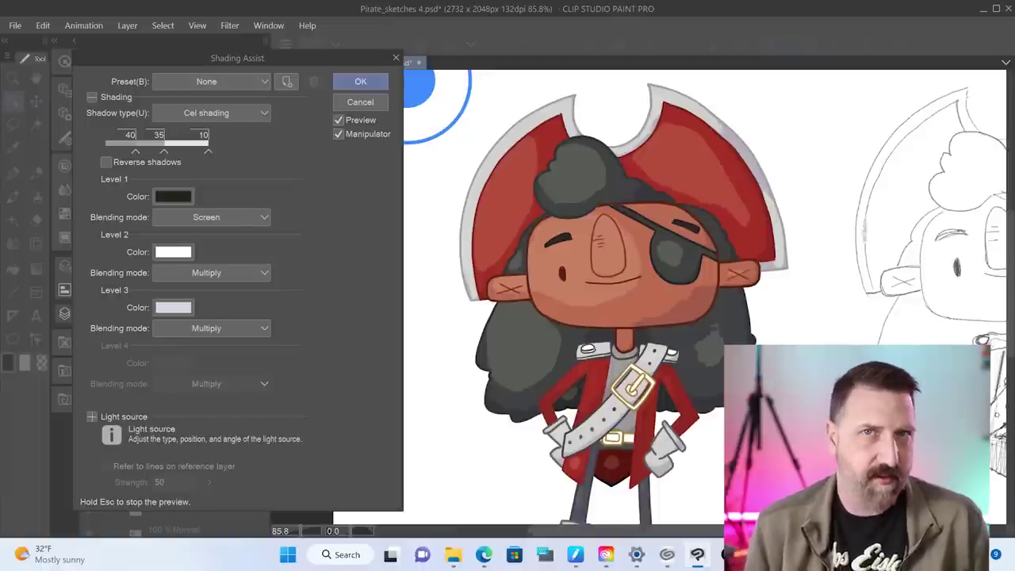
pyautogui.click(210, 81)
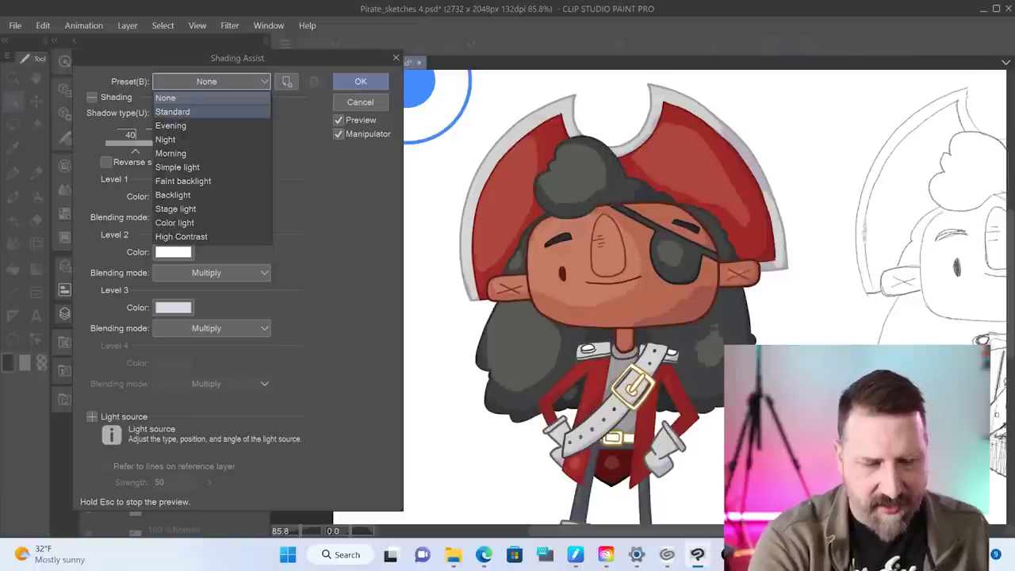
pyautogui.click(191, 112)
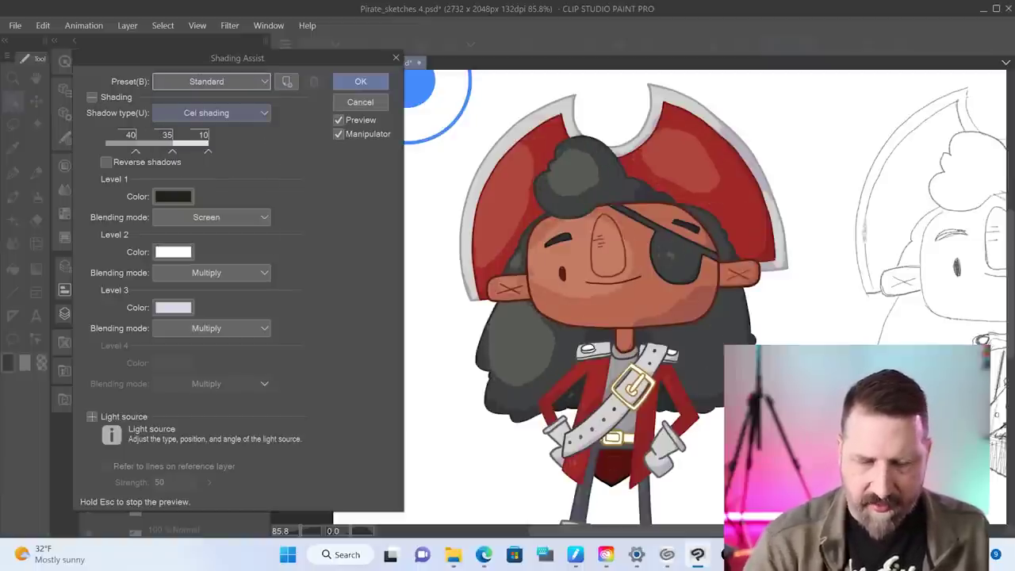
# Preview the Evening, Night and Backlight presets on the pirate in Shading Assist, and return to the Standard preset.
pyautogui.click(210, 81)
pyautogui.click(189, 125)
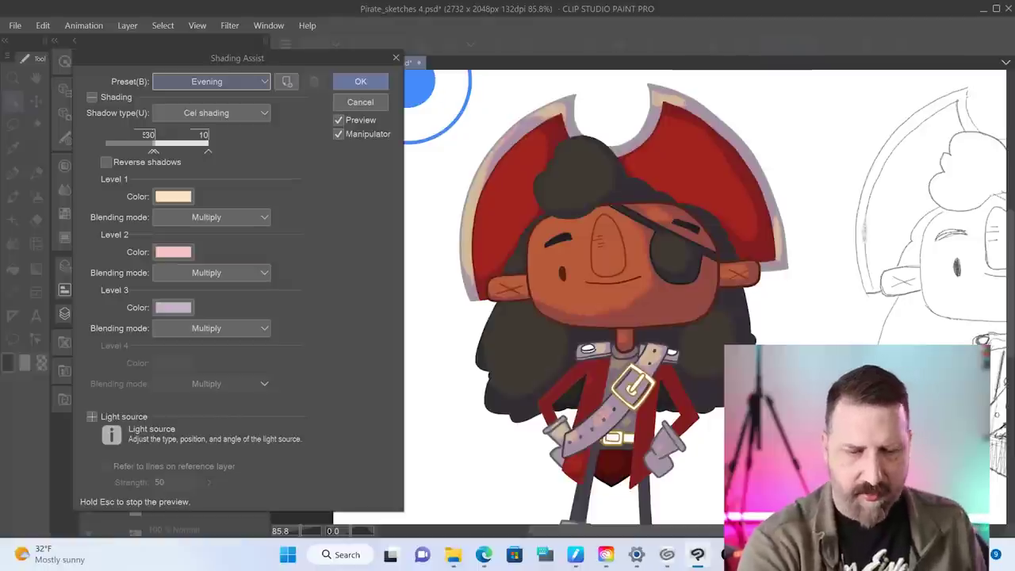
pyautogui.click(210, 81)
pyautogui.press('Down')
pyautogui.press('Return')
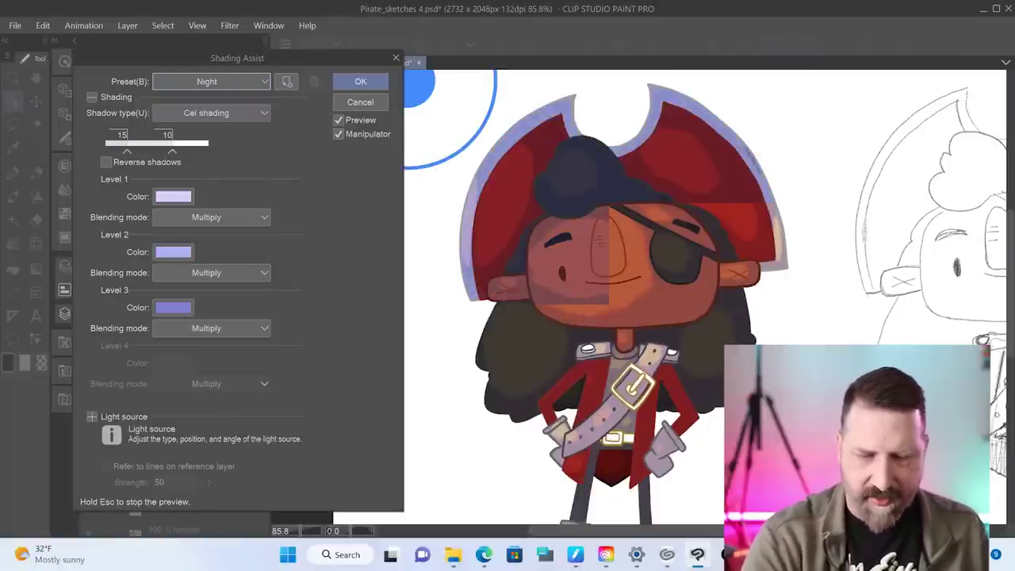
pyautogui.click(210, 81)
pyautogui.press('Down')
pyautogui.press('Down')
pyautogui.press('Down')
pyautogui.press('Down')
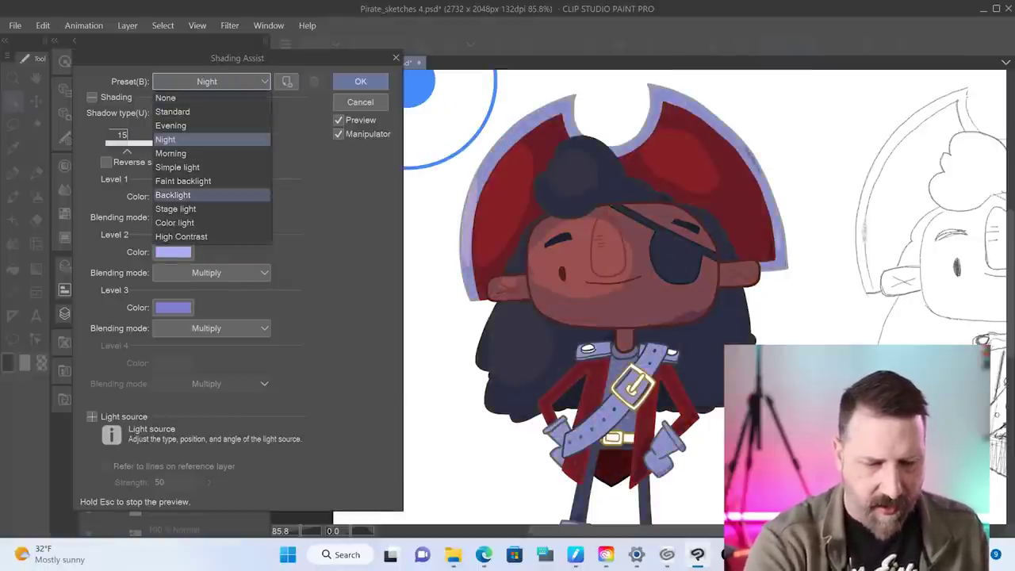
pyautogui.press('Return')
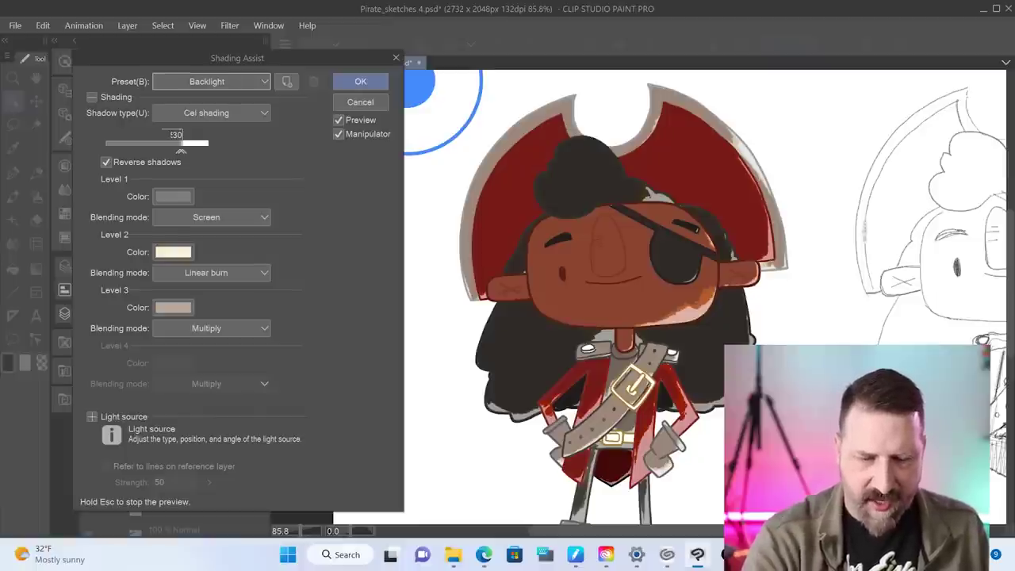
pyautogui.click(210, 81)
pyautogui.click(191, 111)
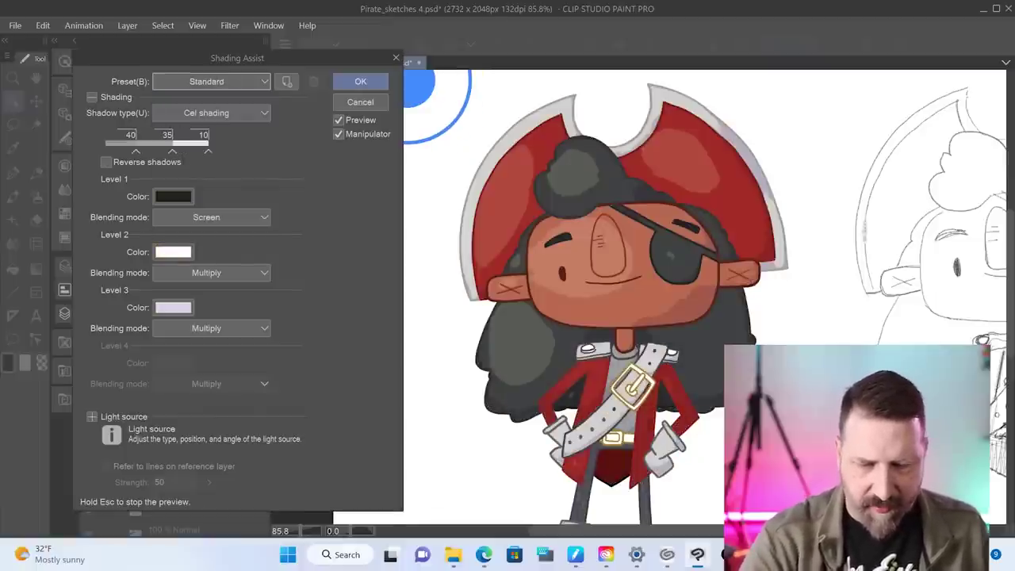
# Try the light source below and beside the pirate, and place it above the hat's left edge.
pyautogui.scroll(-2, 642, 297)
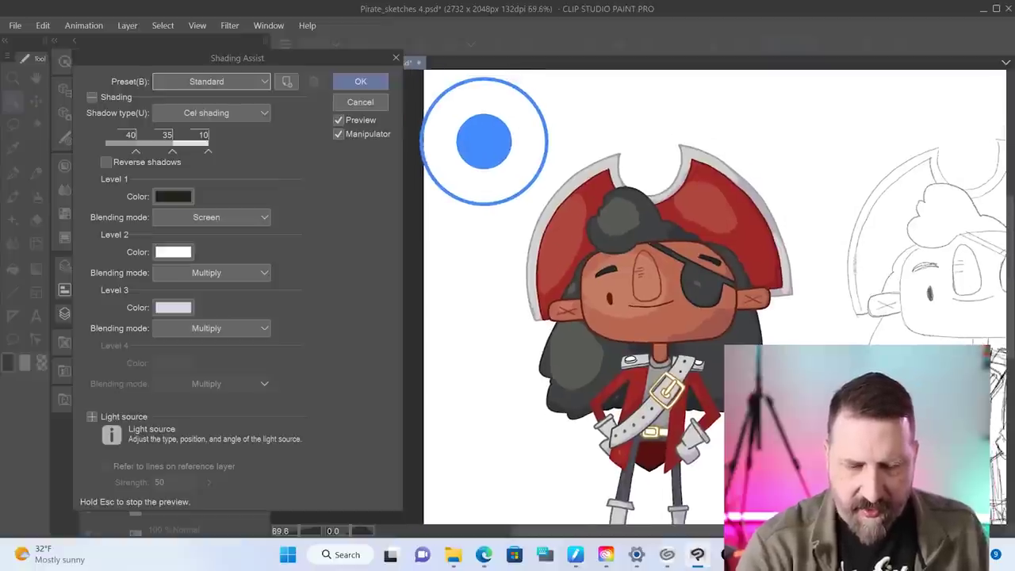
pyautogui.moveTo(484, 141)
pyautogui.mouseDown()
pyautogui.moveTo(573, 154)
pyautogui.moveTo(514, 175)
pyautogui.moveTo(551, 166)
pyautogui.moveTo(506, 435)
pyautogui.mouseUp()
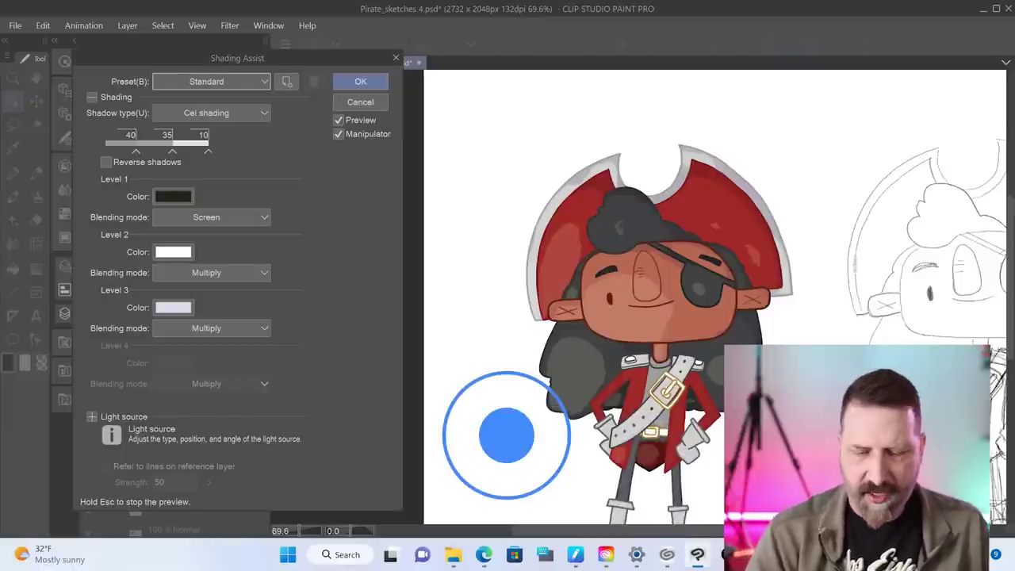
pyautogui.moveTo(506, 435)
pyautogui.mouseDown()
pyautogui.moveTo(491, 367)
pyautogui.moveTo(528, 135)
pyautogui.moveTo(529, 146)
pyautogui.mouseUp()
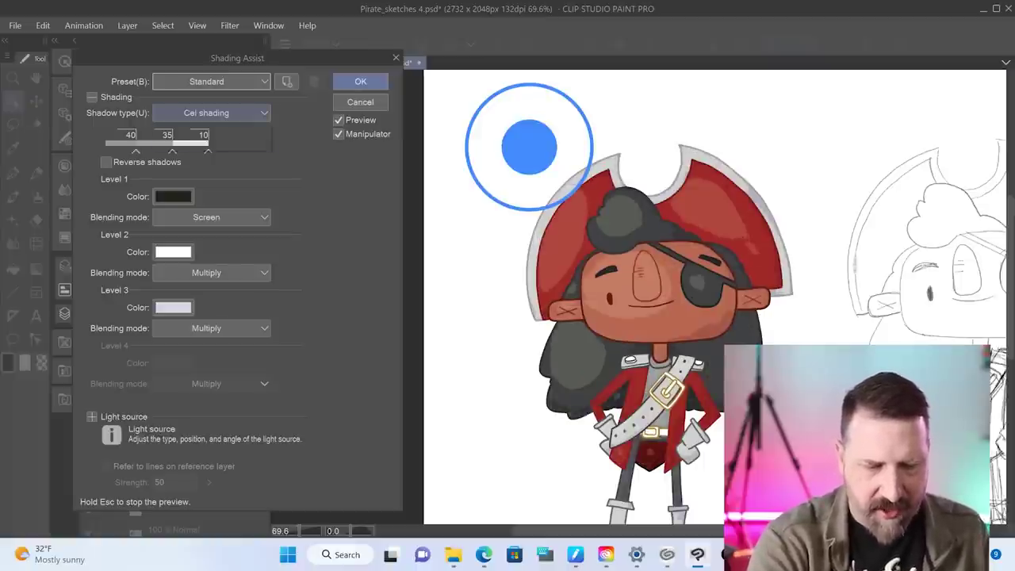
# Try Smooth shading with a highlight strength of 36 and a shadow strength of 91.
pyautogui.click(211, 113)
pyautogui.click(199, 127)
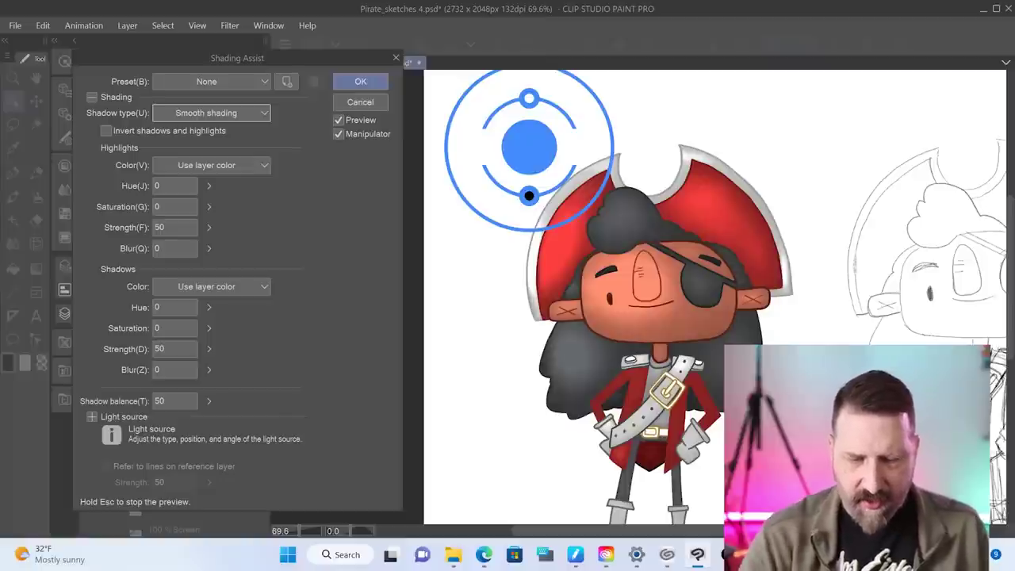
pyautogui.moveTo(529, 99)
pyautogui.mouseDown()
pyautogui.moveTo(565, 113)
pyautogui.moveTo(499, 109)
pyautogui.moveTo(513, 101)
pyautogui.mouseUp()
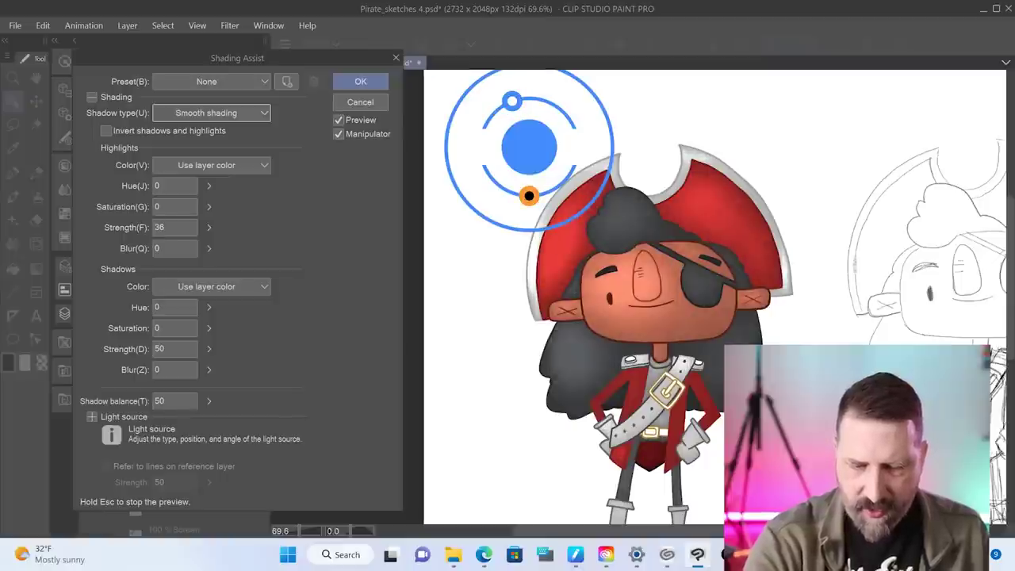
pyautogui.moveTo(529, 196); pyautogui.dragTo(570, 172)
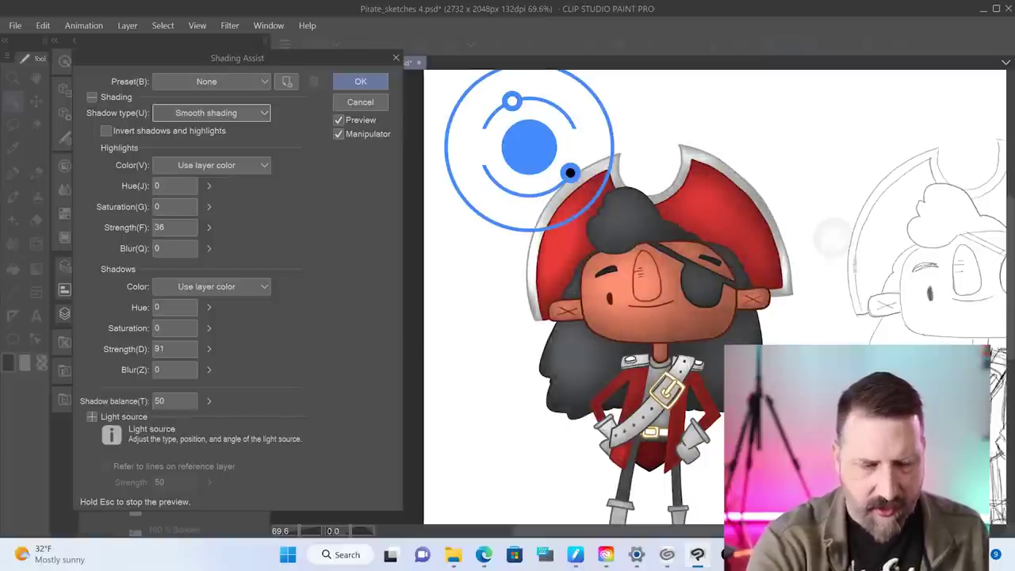
# Switch the shadow type back to Cel shading and set the shading level values to 55, 35 and 10.
pyautogui.click(212, 113)
pyautogui.click(206, 143)
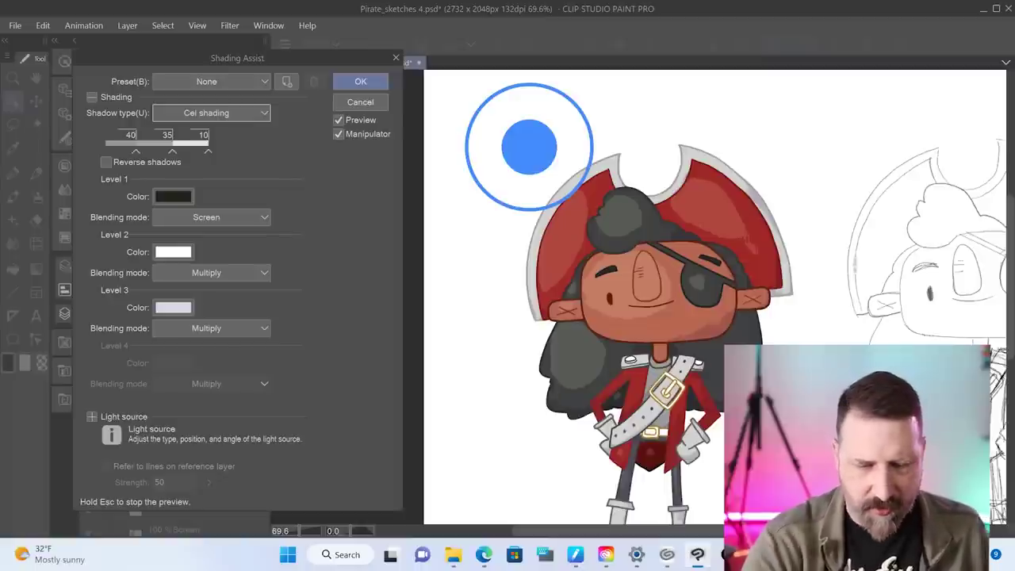
pyautogui.moveTo(172, 150)
pyautogui.mouseDown()
pyautogui.moveTo(184, 151)
pyautogui.moveTo(134, 150)
pyautogui.moveTo(152, 151)
pyautogui.moveTo(153, 165)
pyautogui.mouseUp()
pyautogui.click(164, 148)
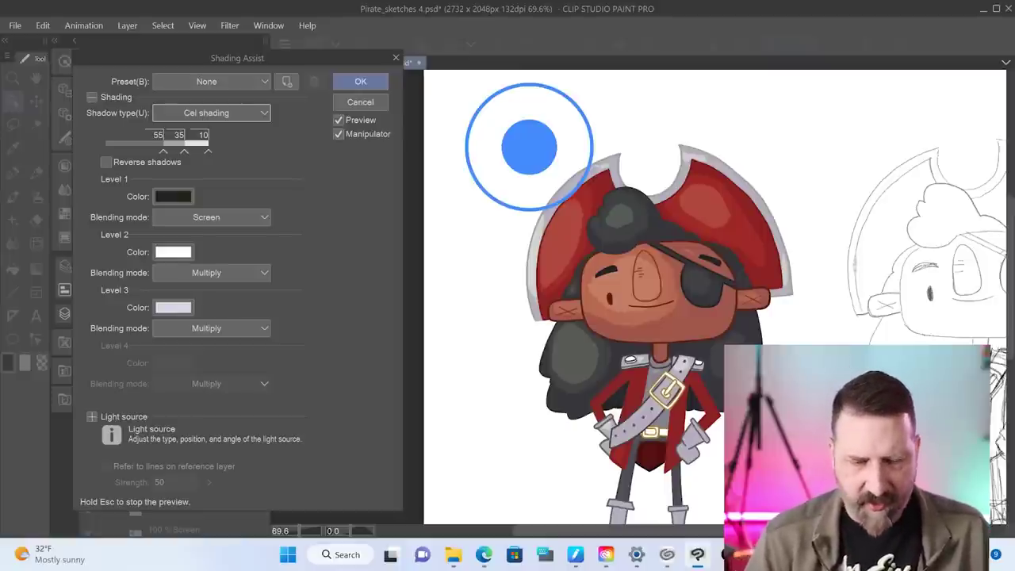
pyautogui.scroll(5, 630, 257)
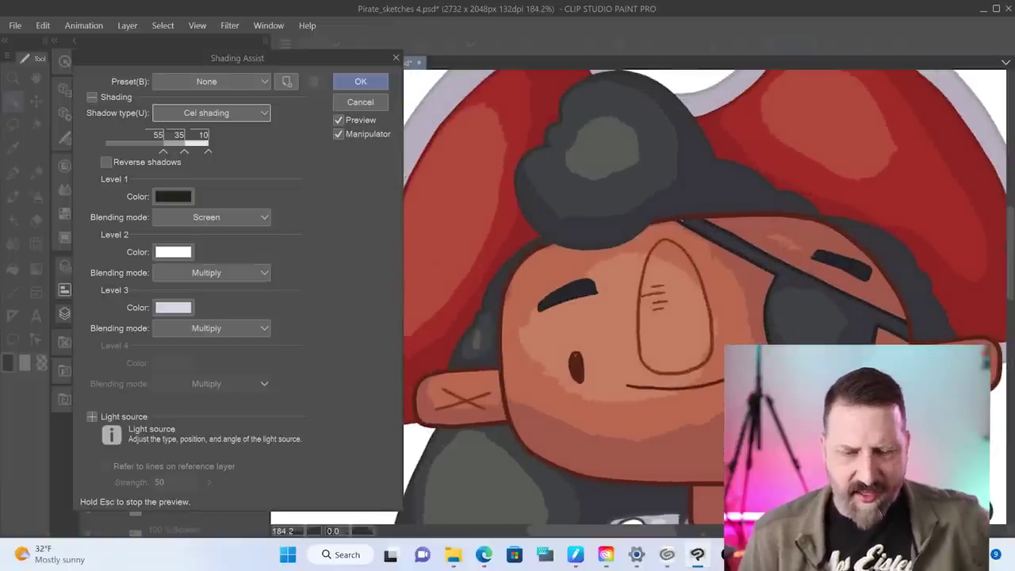
pyautogui.scroll(3, 706, 293)
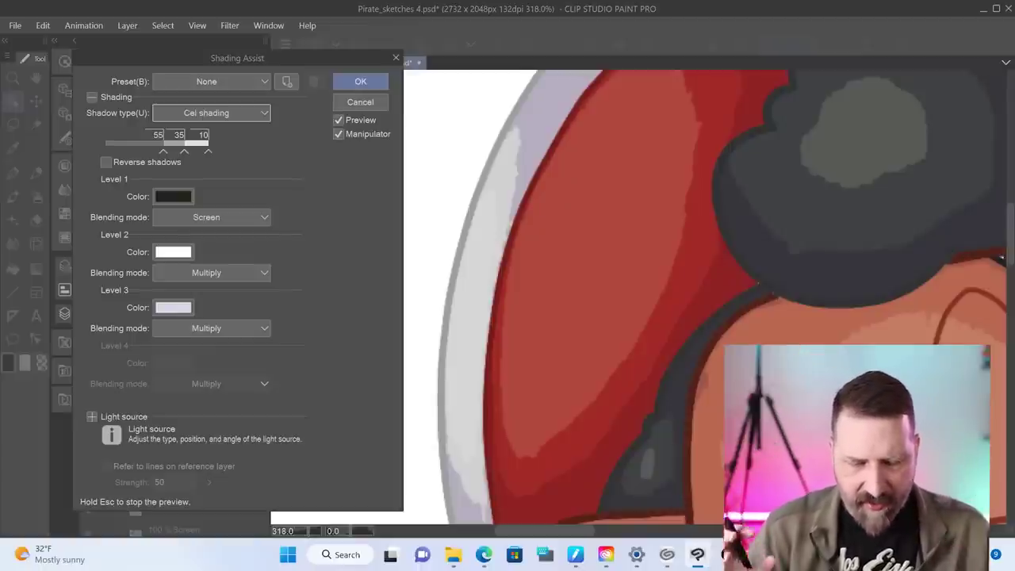
pyautogui.scroll(-5, 690, 277)
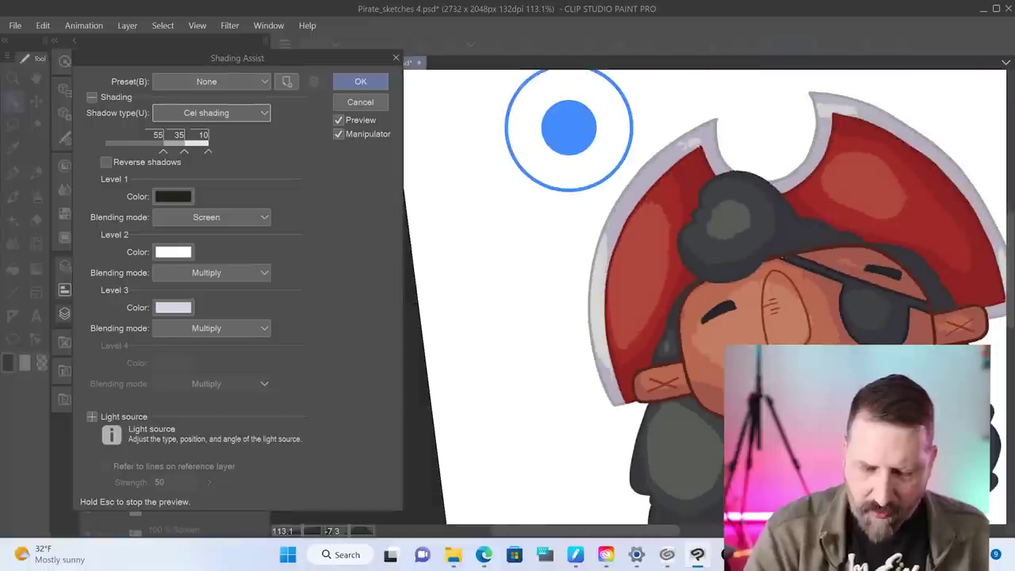
pyautogui.scroll(-2, 707, 294)
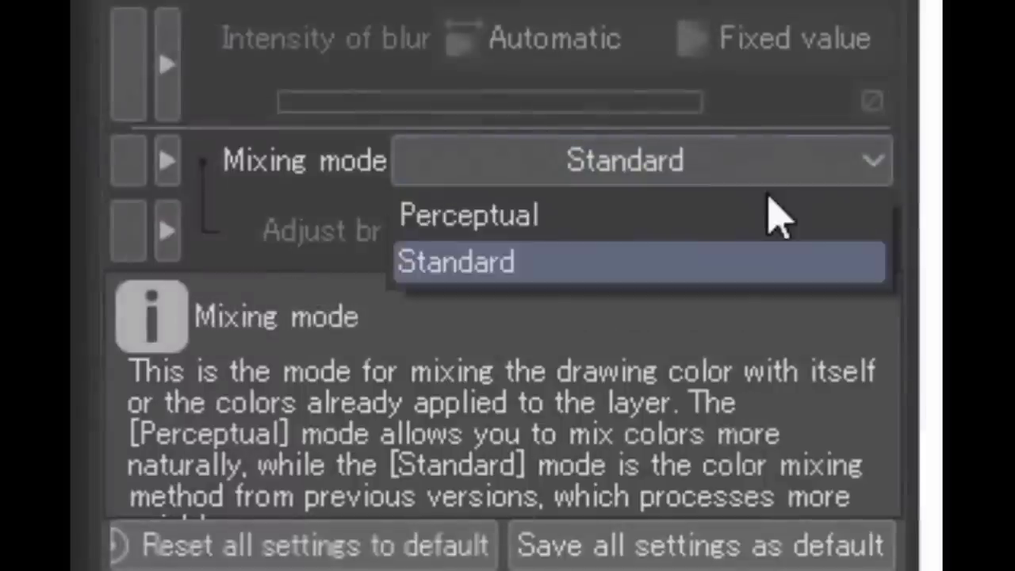
# Set the brush's color mixing mode to Perceptual.
pyautogui.click(760, 215)
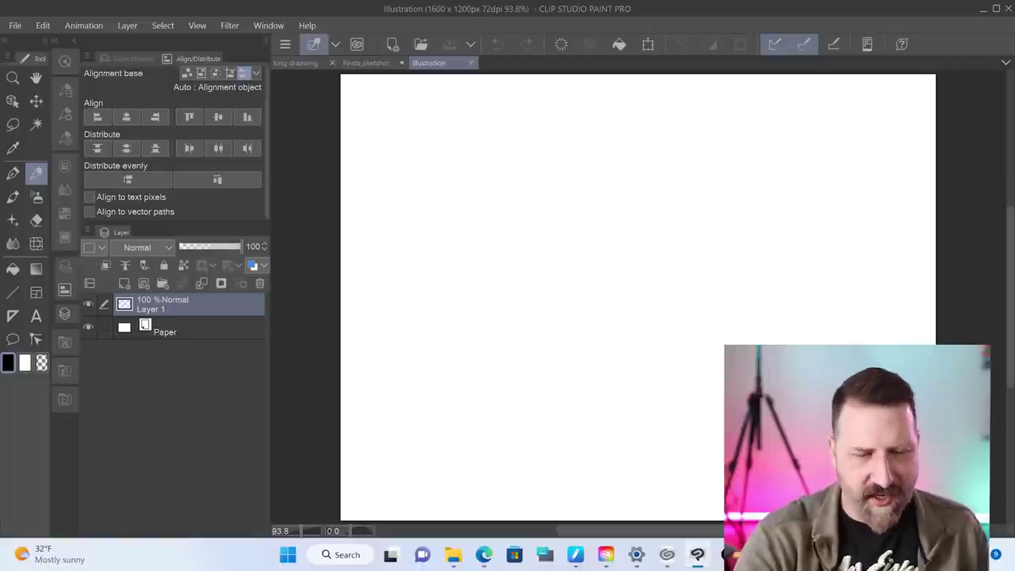
# Create a 3-point perspective ruler with fisheye perspective on a new layer of the blank illustration and select the ruler.
pyautogui.click(127, 25)
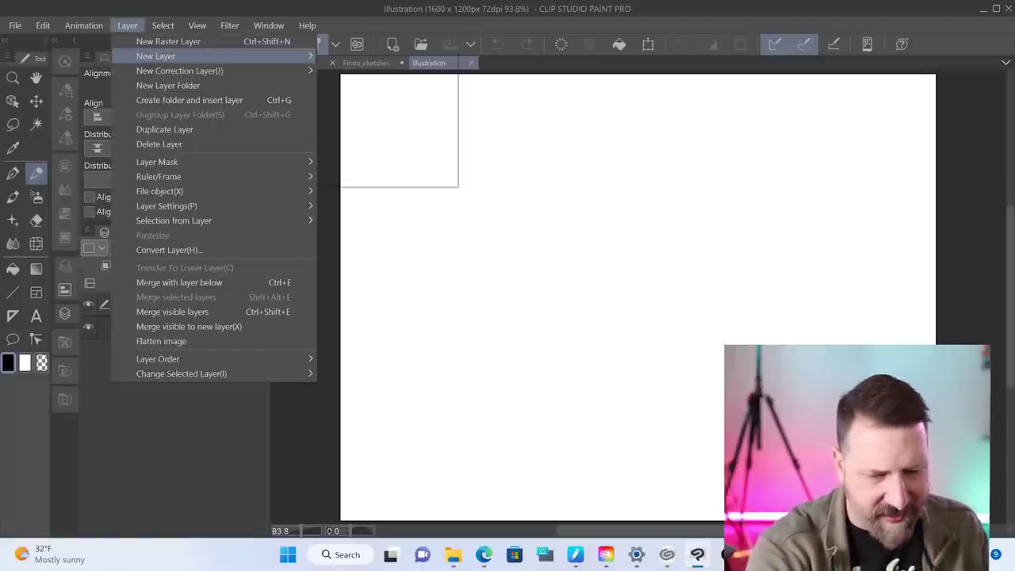
pyautogui.moveTo(159, 176)
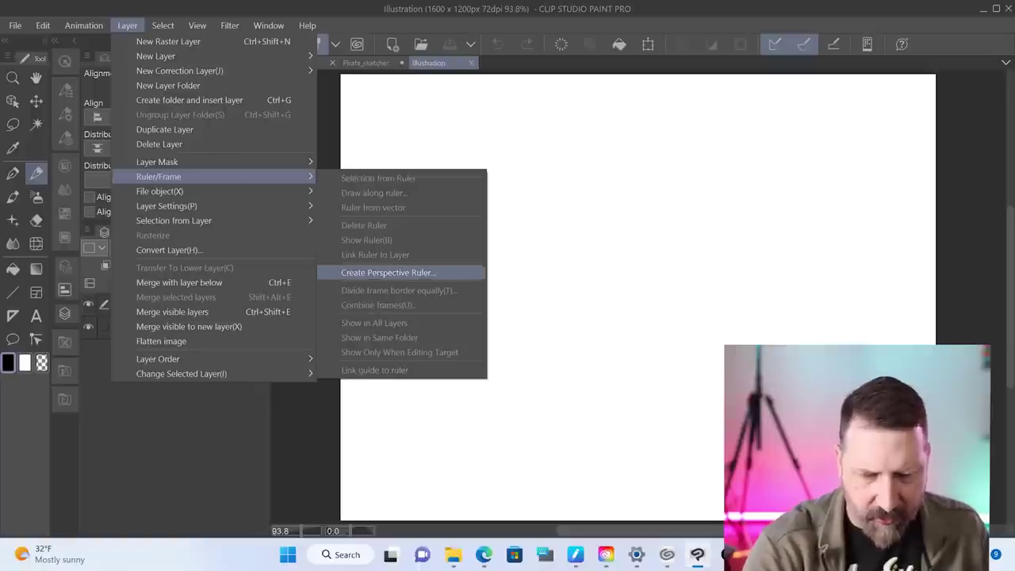
pyautogui.click(389, 272)
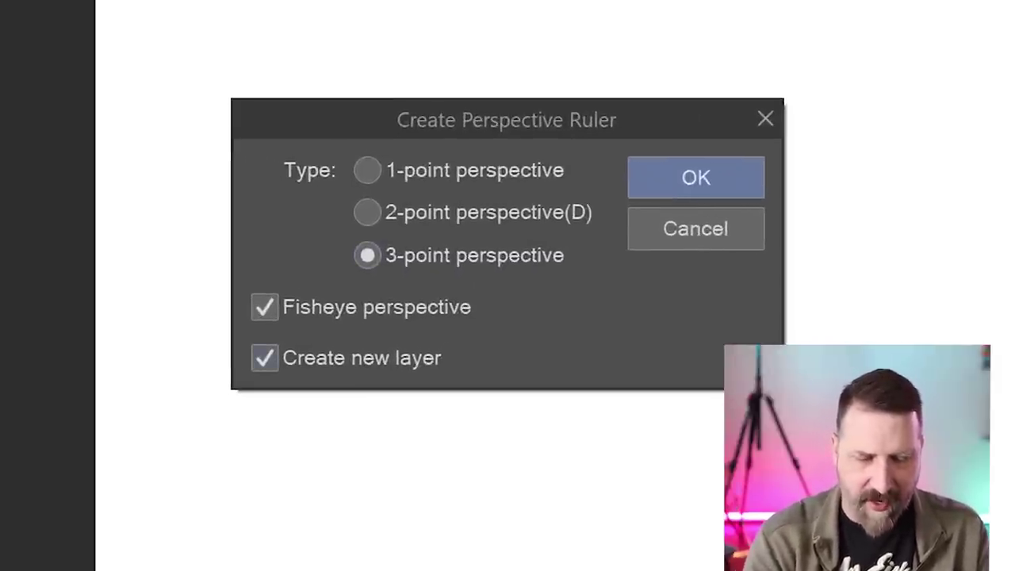
pyautogui.click(265, 308)
pyautogui.click(265, 308)
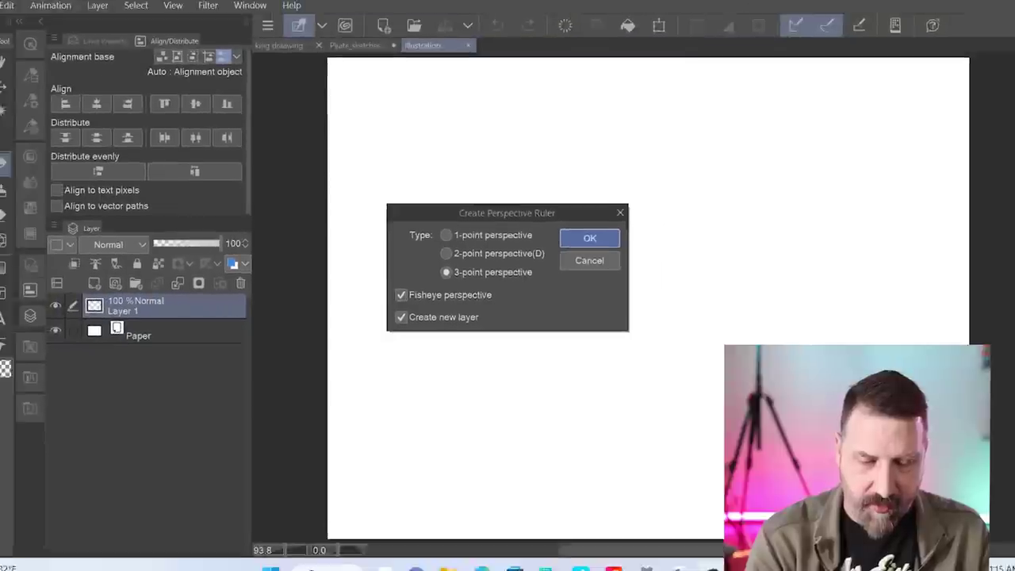
pyautogui.click(696, 178)
pyautogui.scroll(-3, 609, 332)
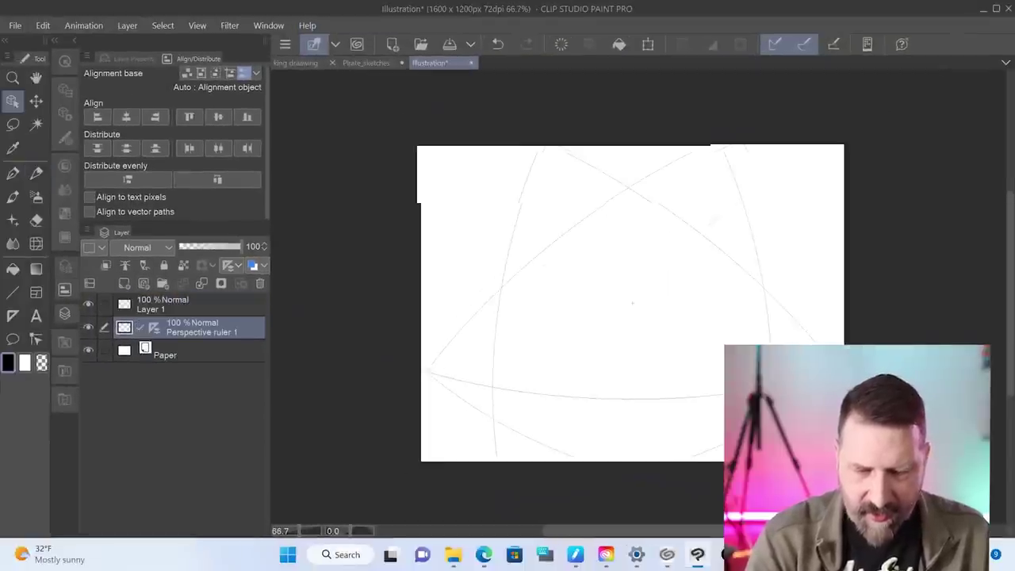
pyautogui.scroll(1, 636, 419)
pyautogui.scroll(-1, 636, 419)
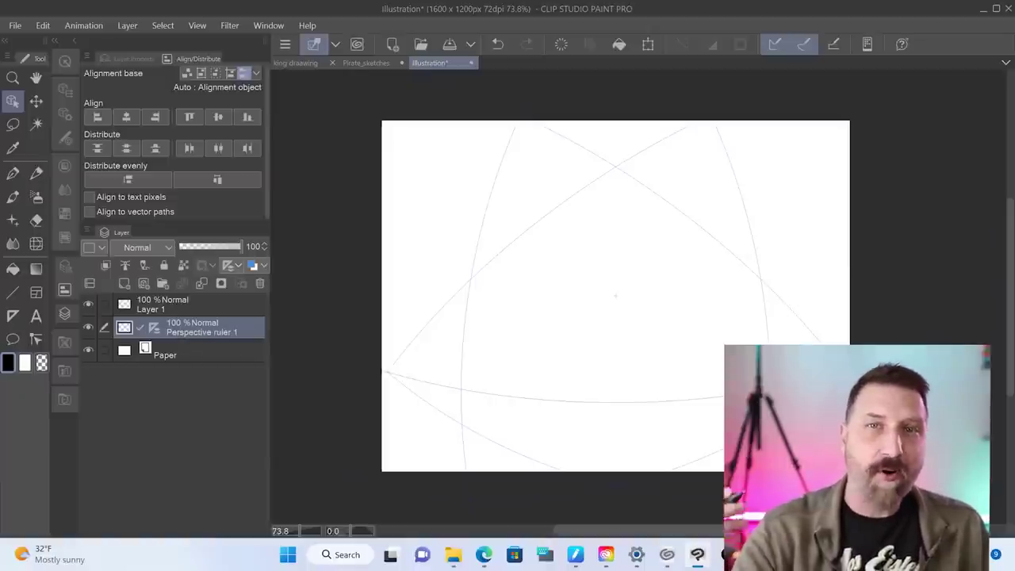
pyautogui.click(538, 219)
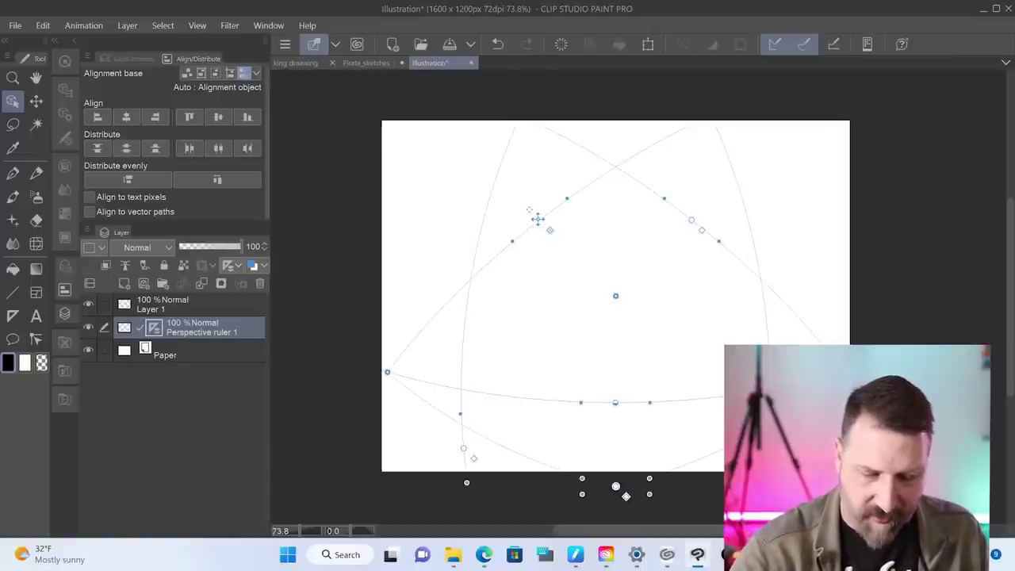
# Draw curved vertical and horizontal pencil lines across the canvas, snapped to the fisheye perspective ruler.
pyautogui.press('p')
pyautogui.moveTo(514, 129); pyautogui.dragTo(462, 389)
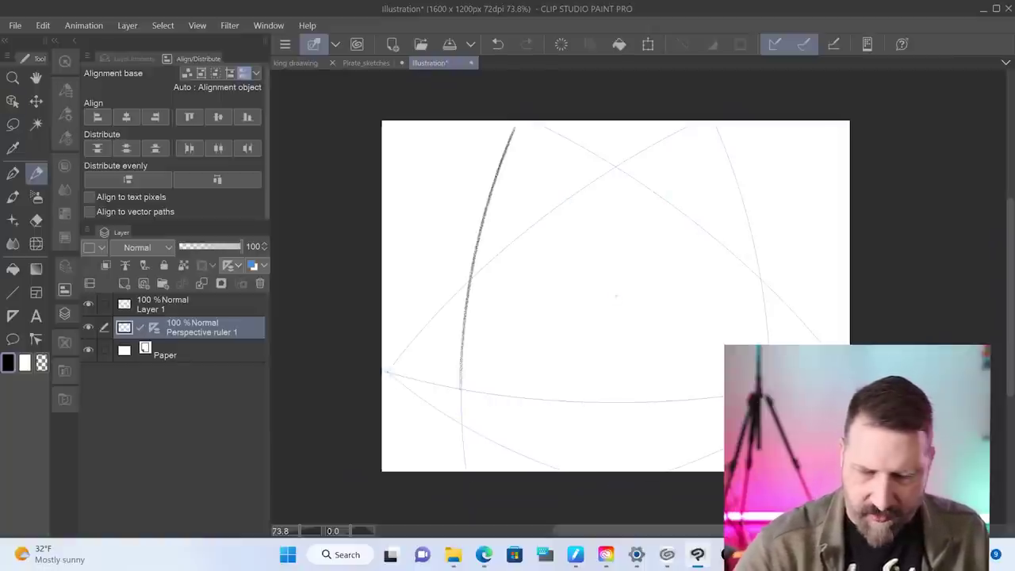
pyautogui.moveTo(721, 143); pyautogui.dragTo(768, 346)
pyautogui.scroll(2, 895, 148)
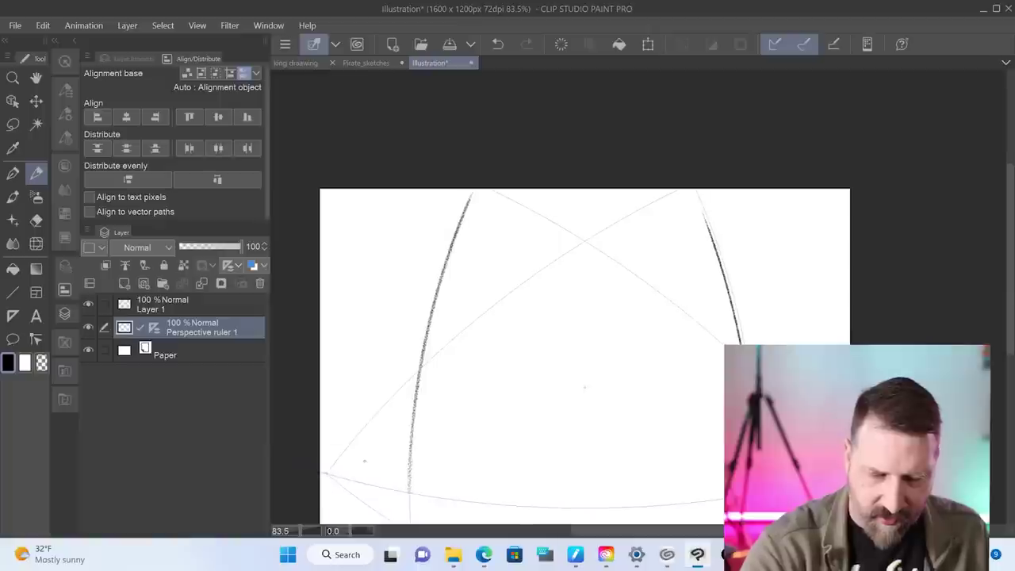
pyautogui.moveTo(365, 460); pyautogui.dragTo(419, 232)
pyautogui.scroll(-2, 408, 227)
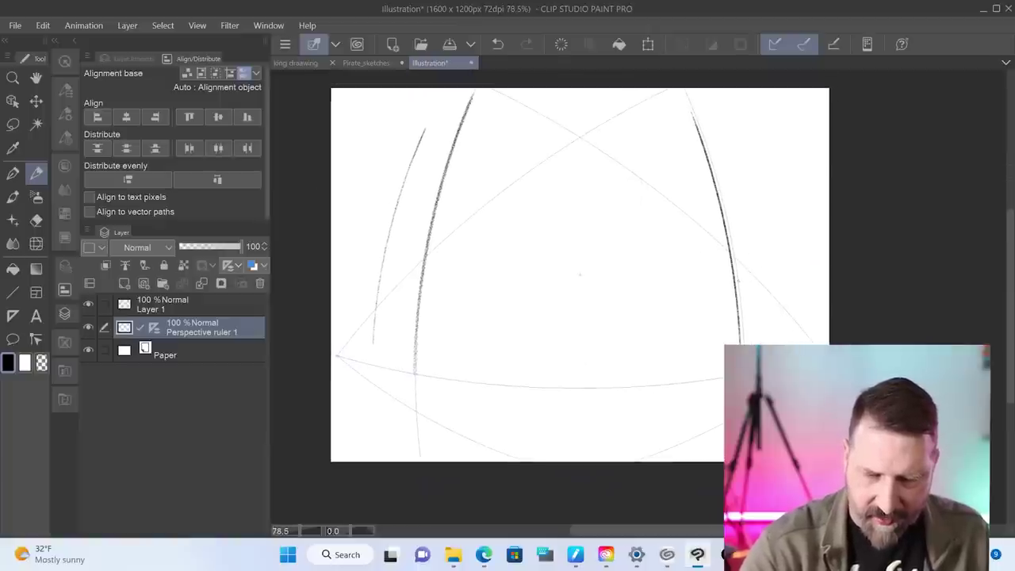
pyautogui.hotkey('ctrl', 'z')
pyautogui.moveTo(654, 378); pyautogui.dragTo(628, 102)
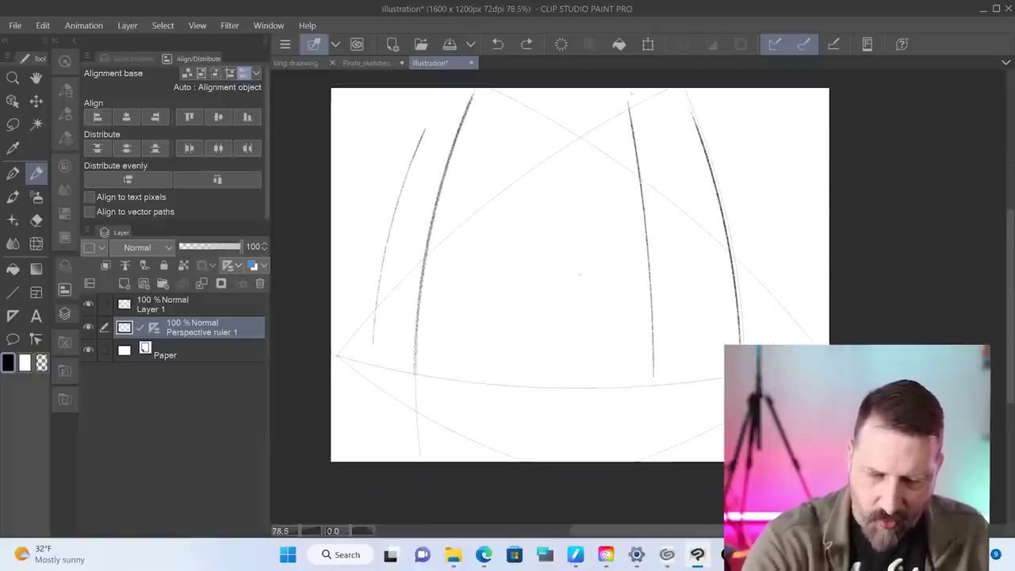
pyautogui.moveTo(680, 377); pyautogui.dragTo(644, 88)
pyautogui.moveTo(806, 346); pyautogui.dragTo(735, 98)
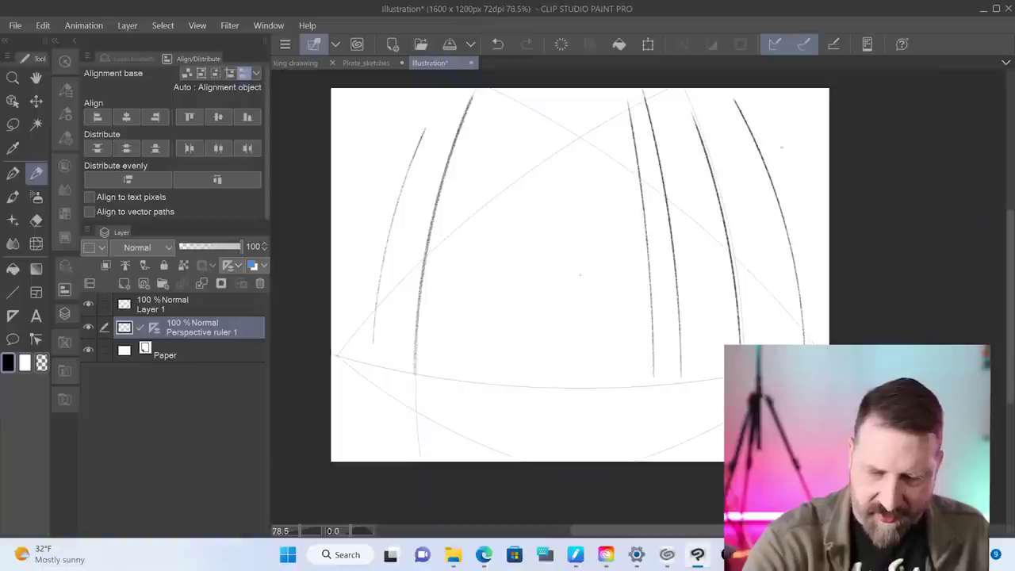
pyautogui.moveTo(828, 342); pyautogui.dragTo(746, 89)
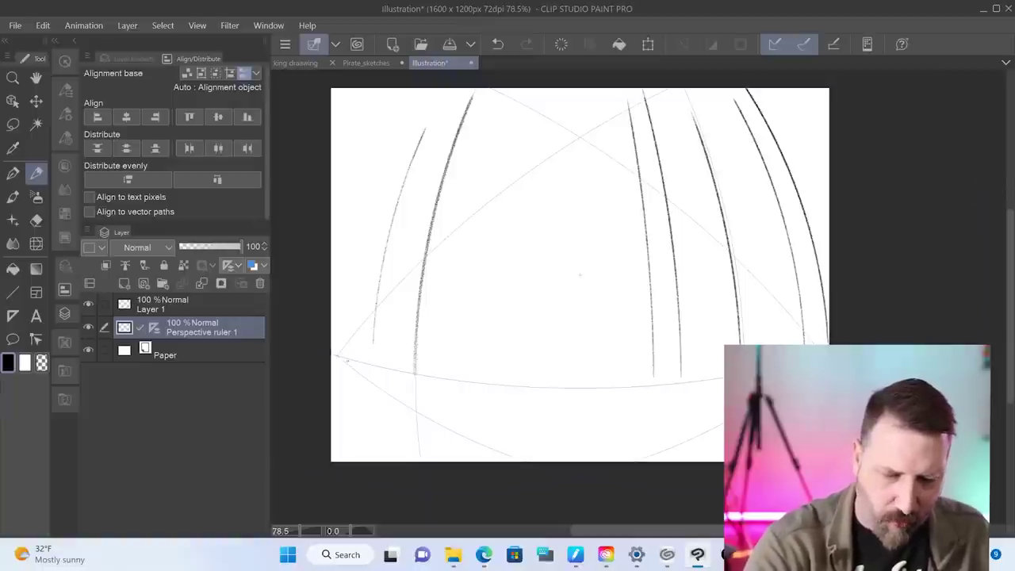
pyautogui.moveTo(348, 361); pyautogui.dragTo(384, 173)
pyautogui.moveTo(345, 363); pyautogui.dragTo(724, 413)
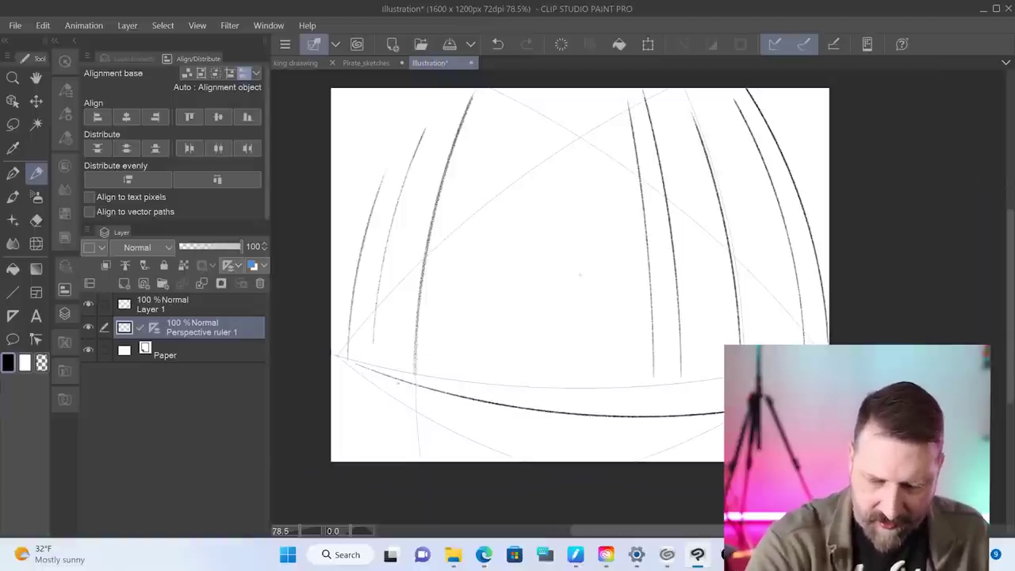
pyautogui.moveTo(397, 384)
pyautogui.mouseDown()
pyautogui.moveTo(438, 386)
pyautogui.moveTo(844, 319)
pyautogui.mouseUp()
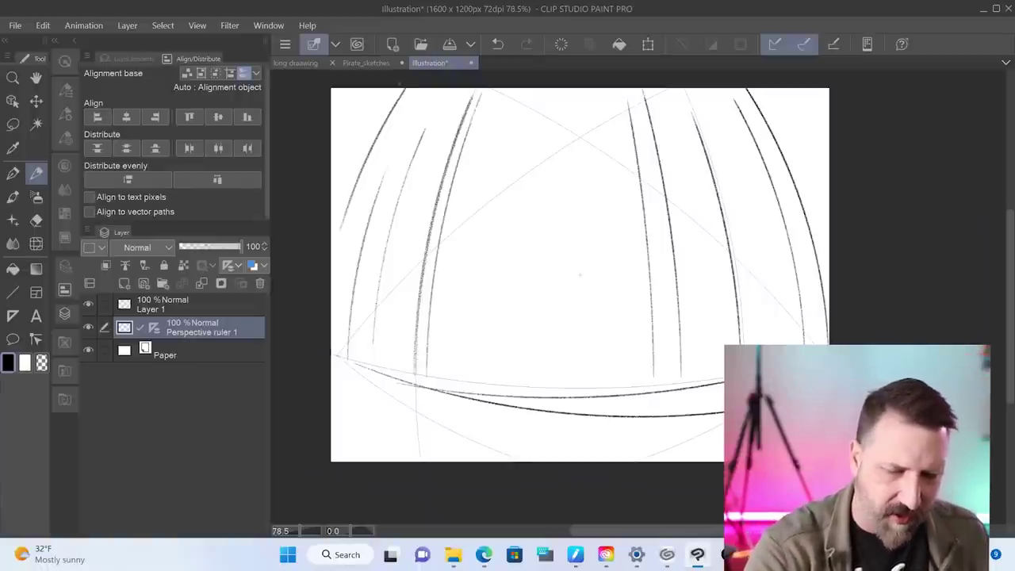
# Select the fisheye perspective ruler with the Object tool and show its tool properties.
pyautogui.press('o')
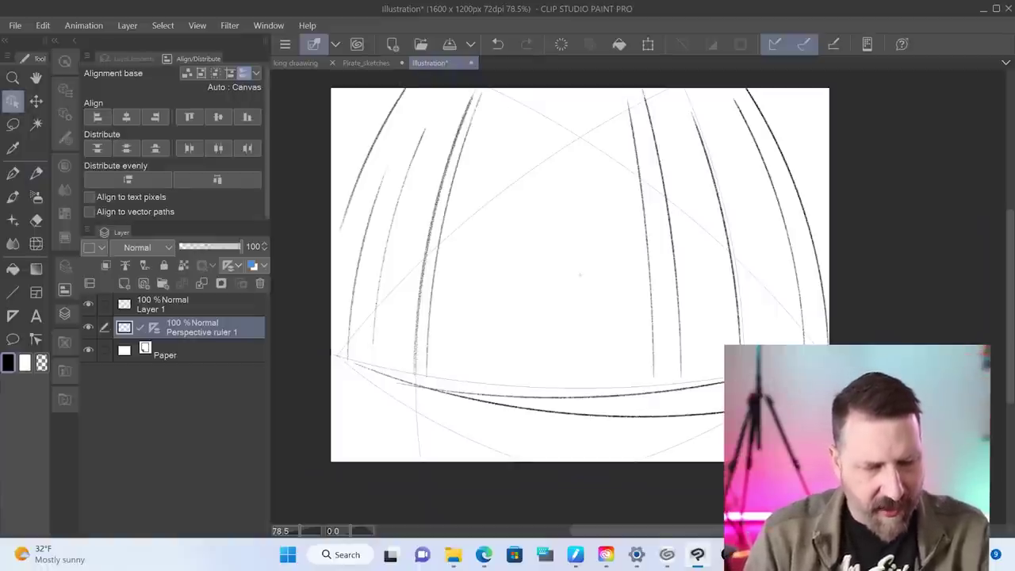
pyautogui.click(497, 193)
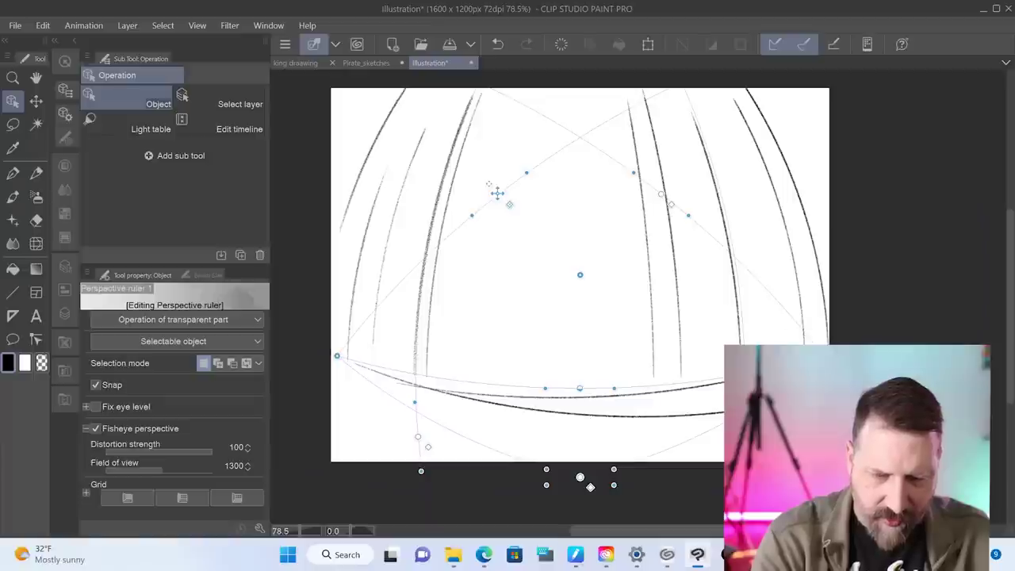